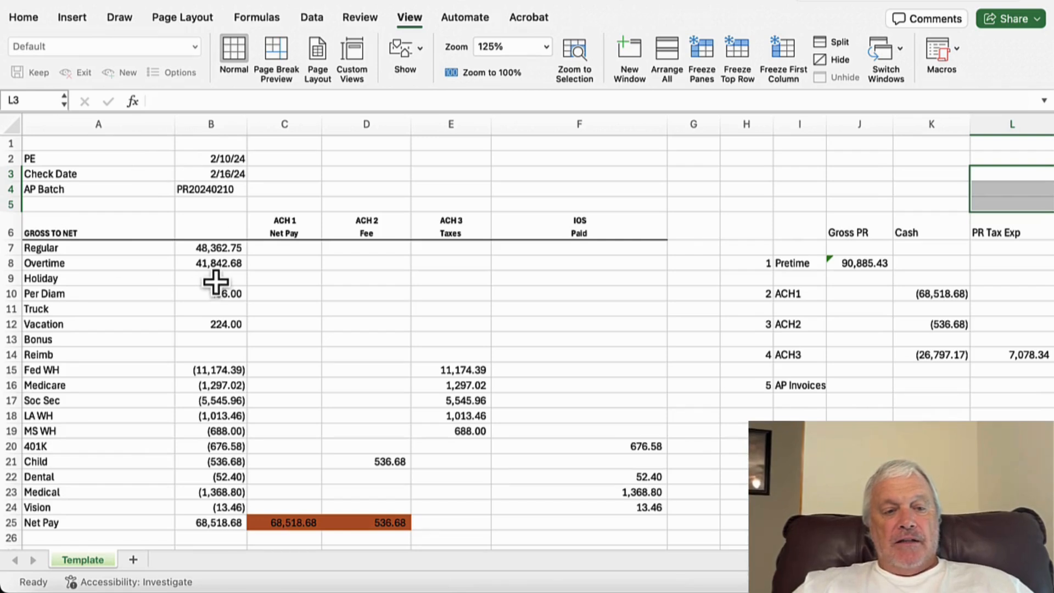
Step: Examine the pay-period header cells and the gross earnings amounts in the gross-to-net section
left_click(238, 155)
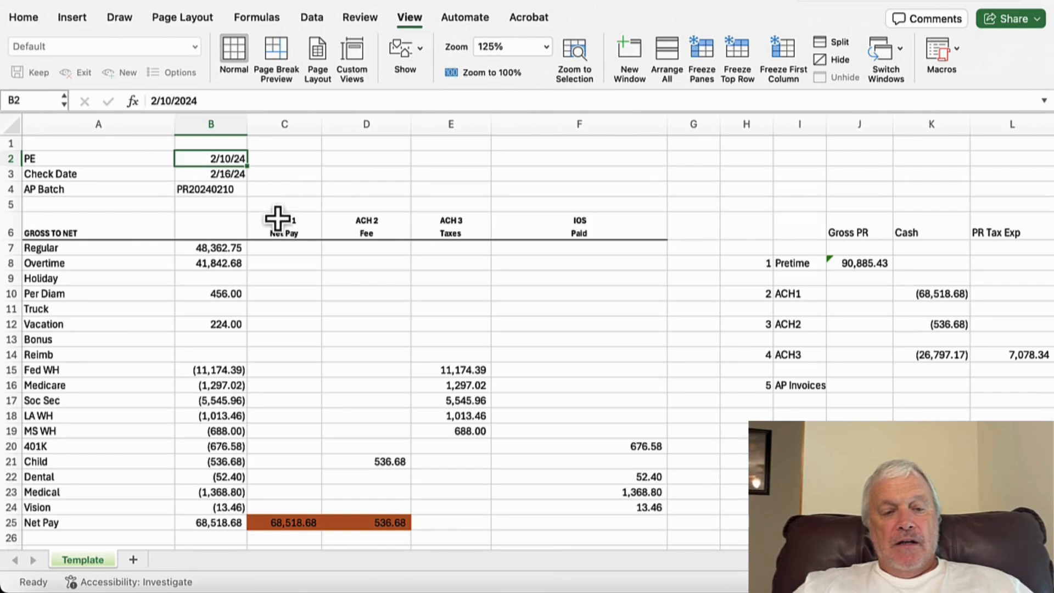
scroll(280, 215, "down", 1)
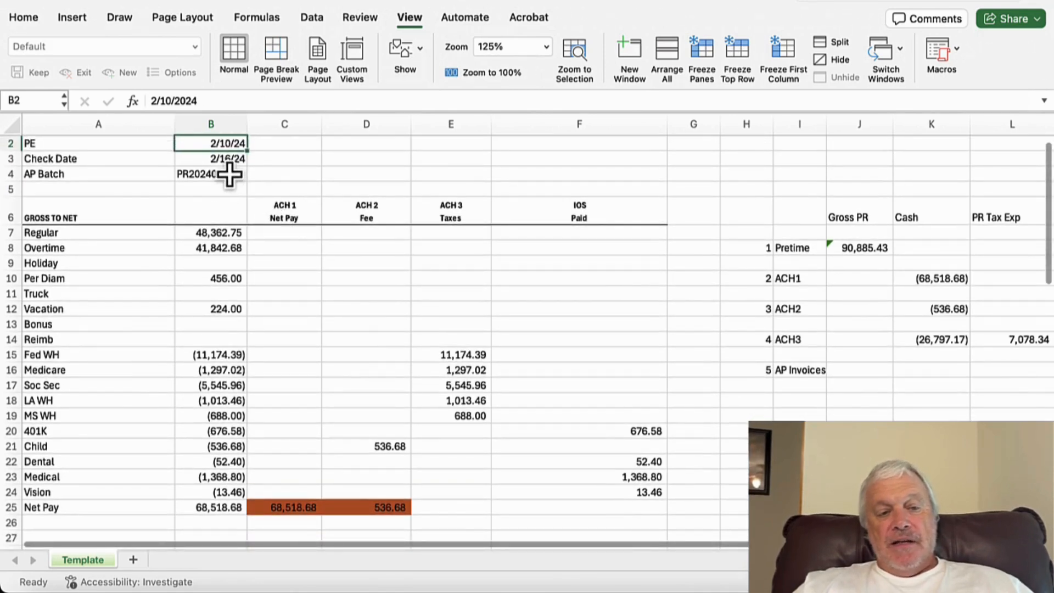
left_click(229, 175)
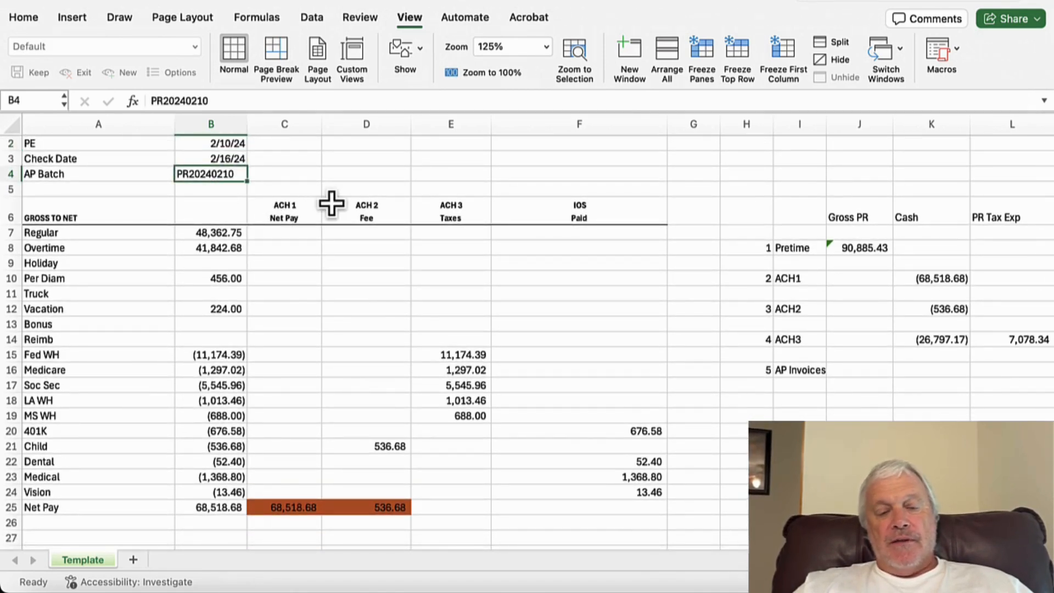
scroll(332, 204, "down", 1)
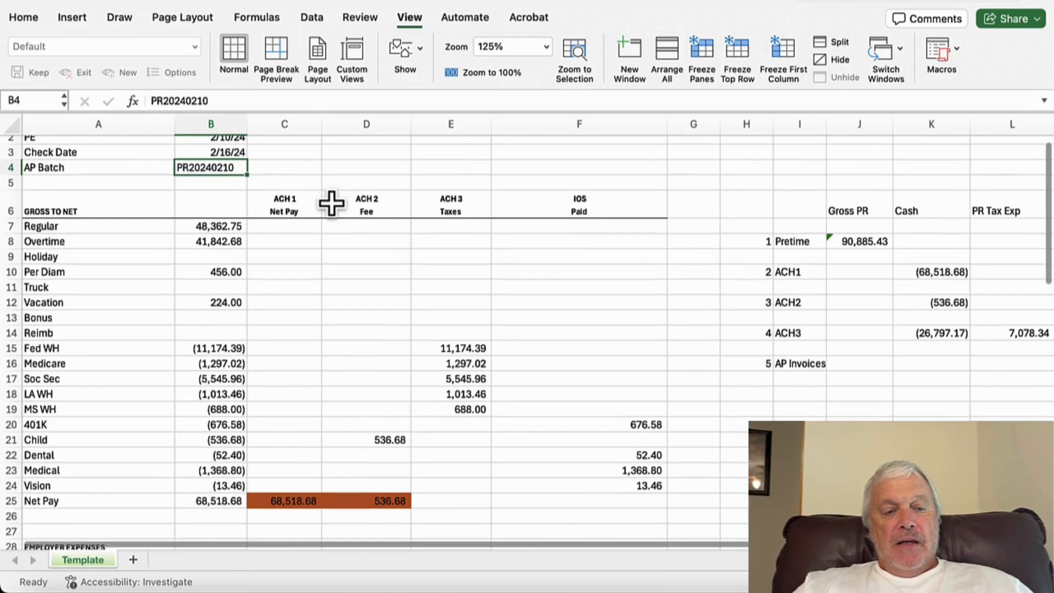
left_click(66, 211)
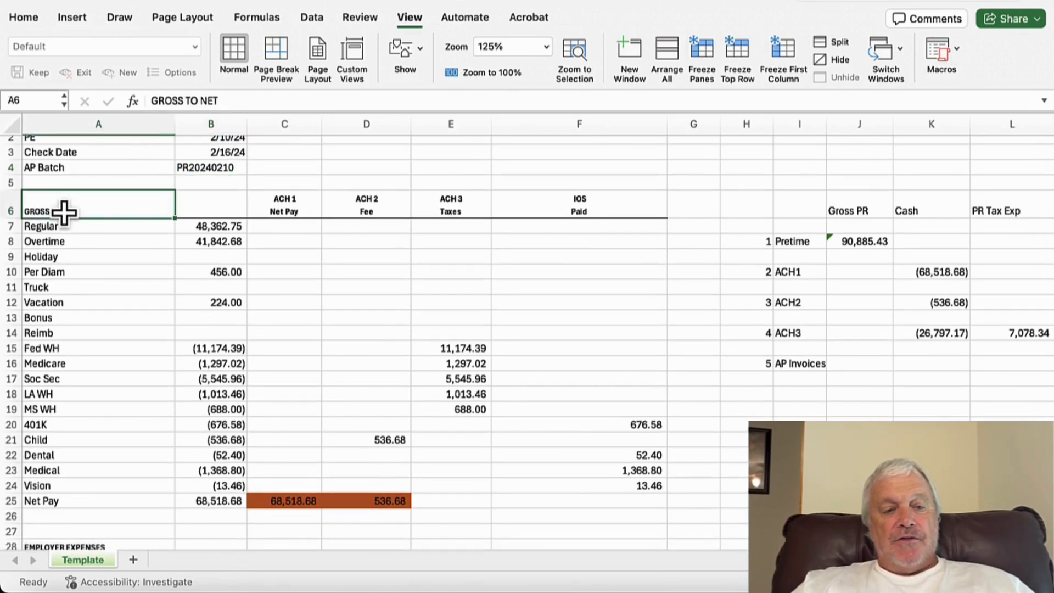
left_click(217, 228)
left_click(220, 242)
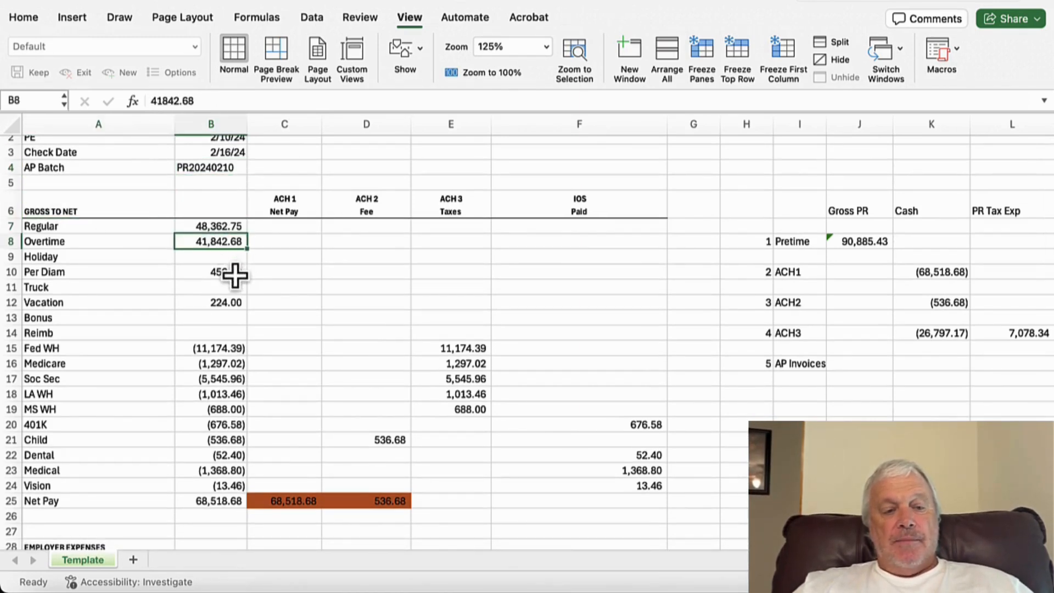
left_click(235, 273)
left_click(231, 303)
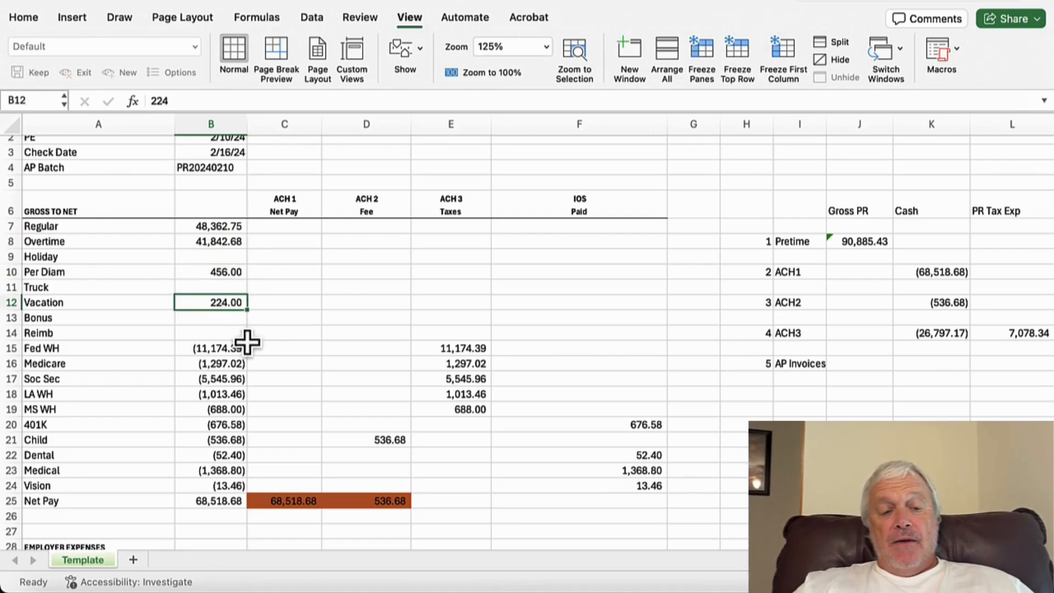
Step: Review the net pay total formula and scroll through the employer expenses and transactions-to-record sections
scroll(241, 354, "down", 3)
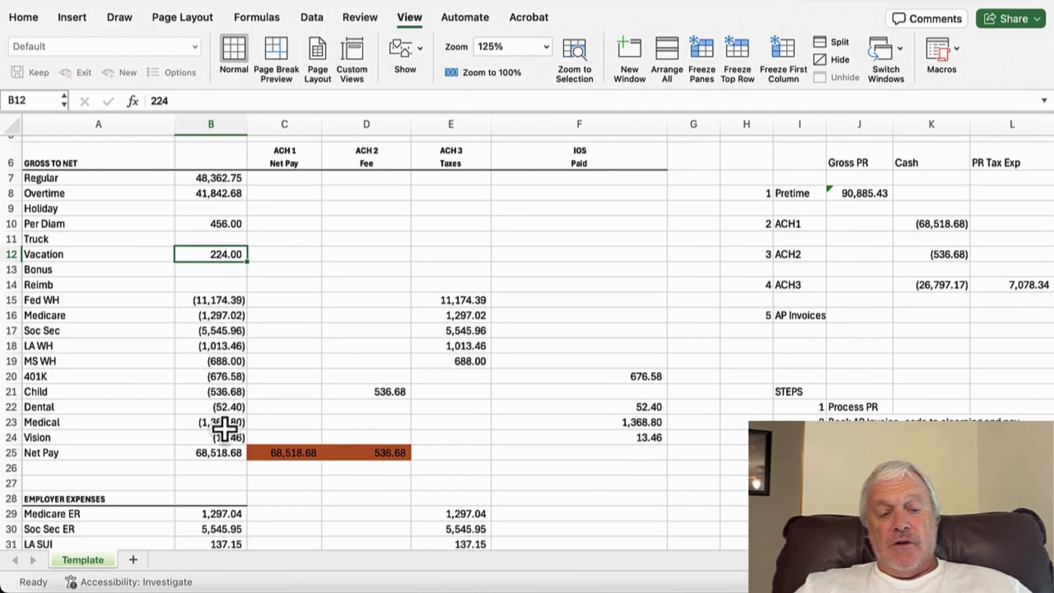
left_click(223, 454)
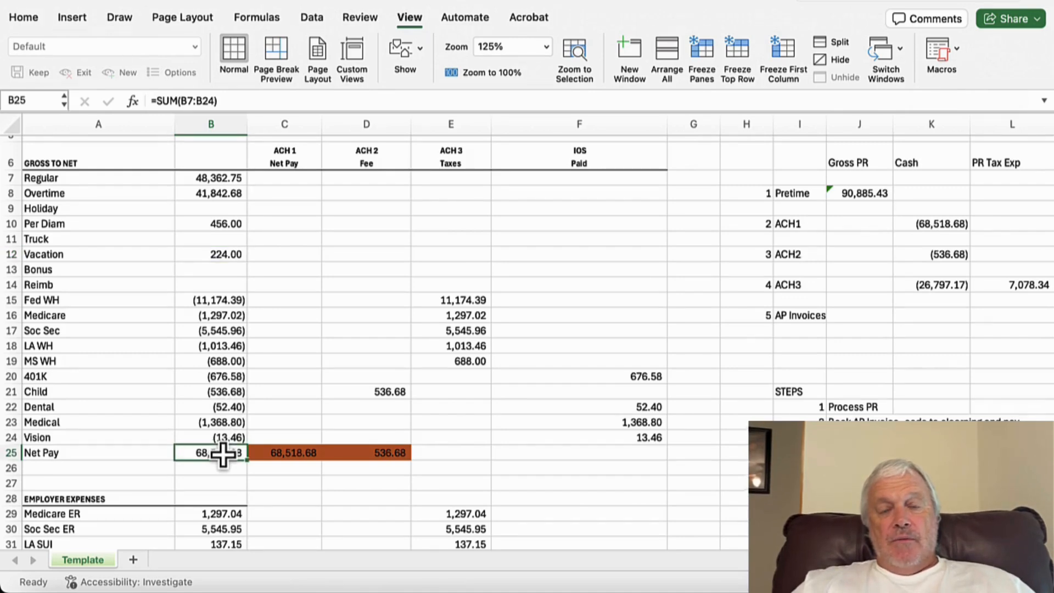
scroll(222, 454, "down", 3)
scroll(222, 453, "down", 2)
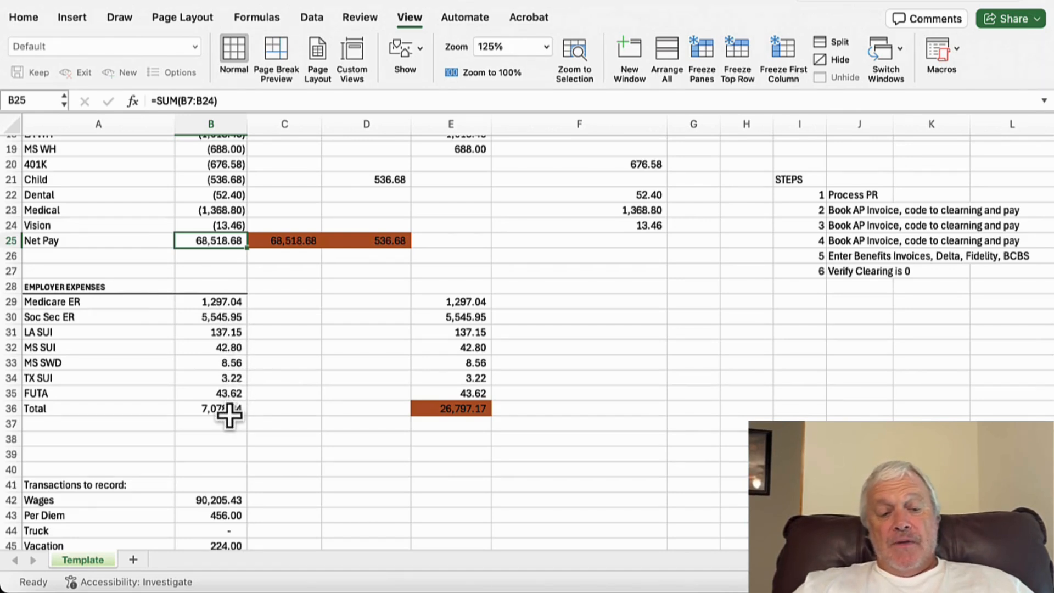
scroll(230, 414, "down", 3)
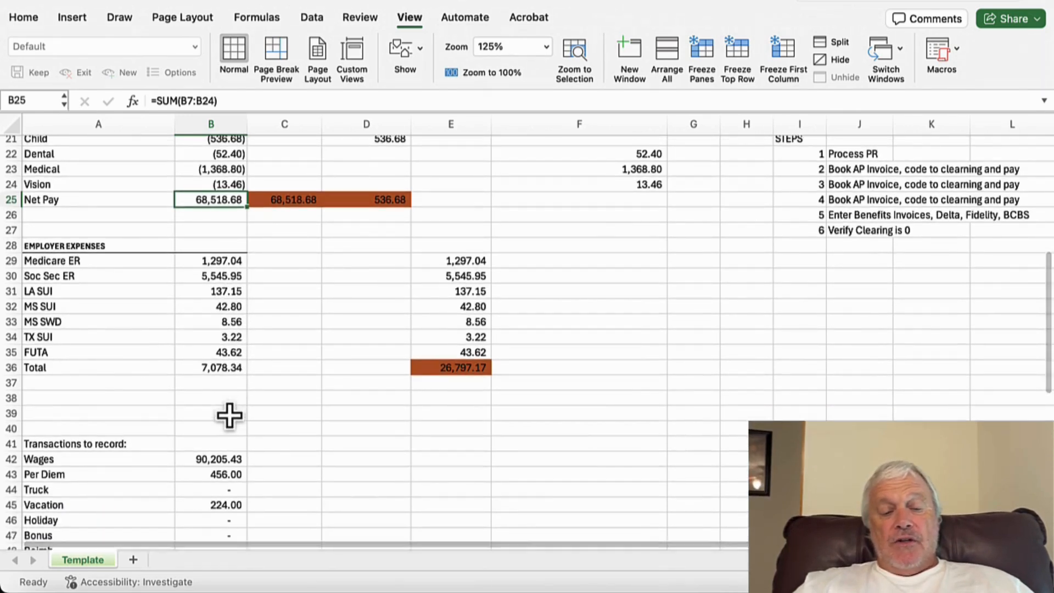
scroll(229, 415, "up", 7)
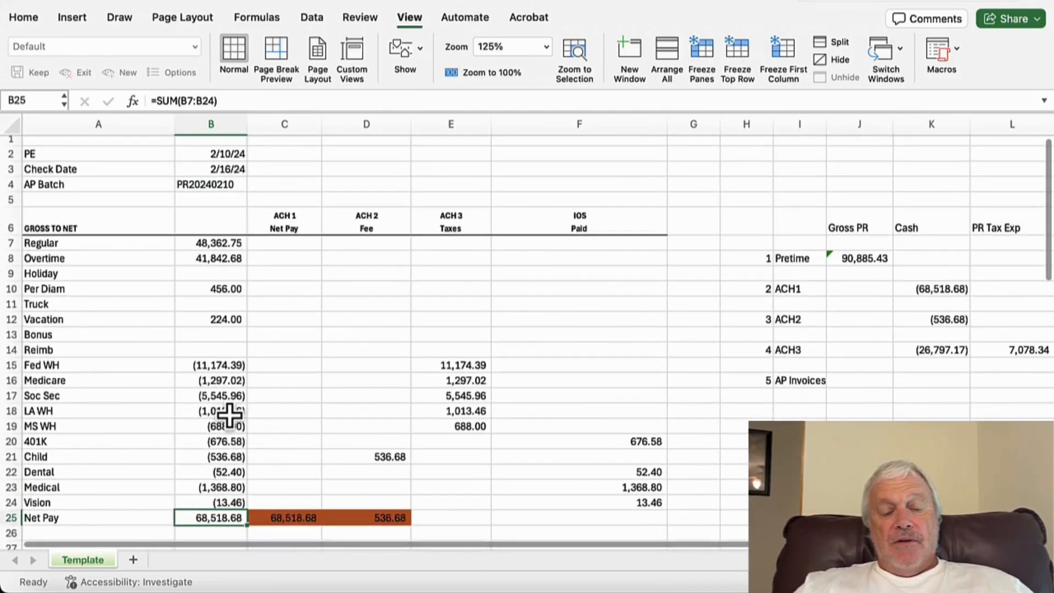
Step: Inspect the ACH 1, ACH 2 and ACH 3 column headers and the formulas behind net pay, fee and taxes totals
left_click(301, 226)
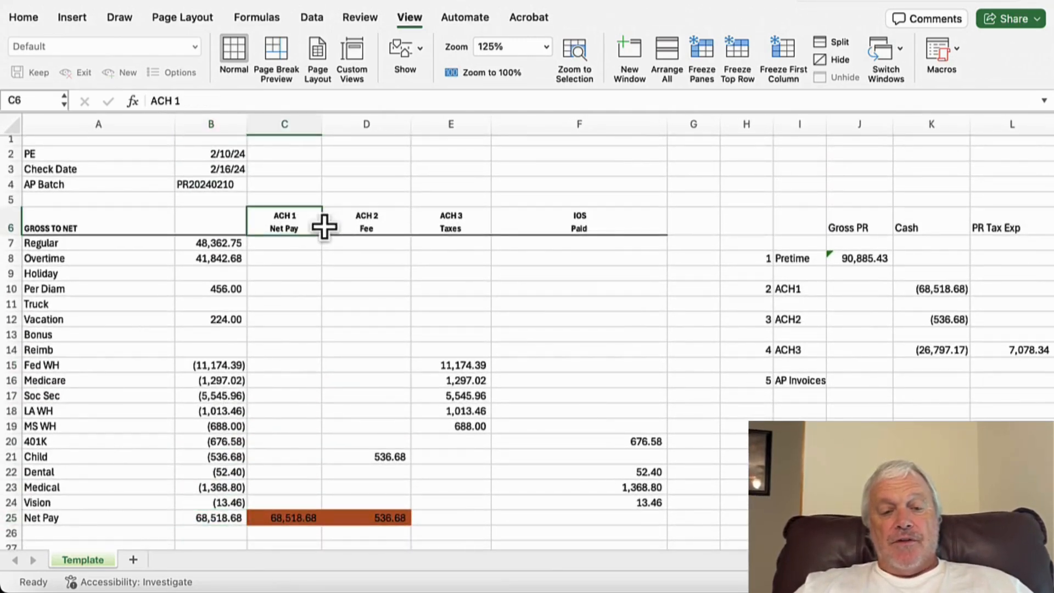
left_click(361, 226)
left_click(442, 227)
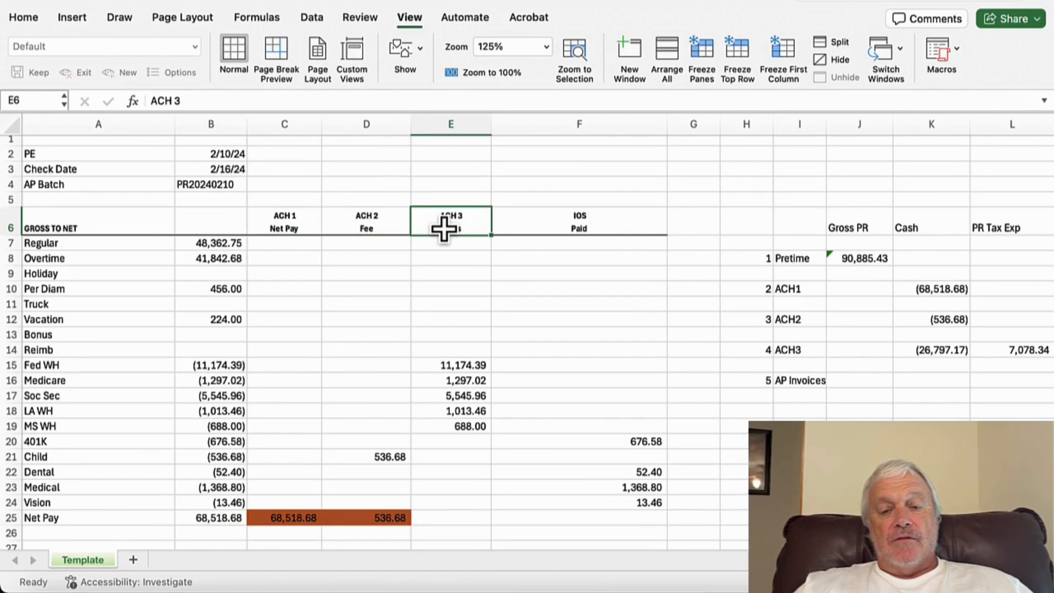
scroll(458, 262, "down", 5)
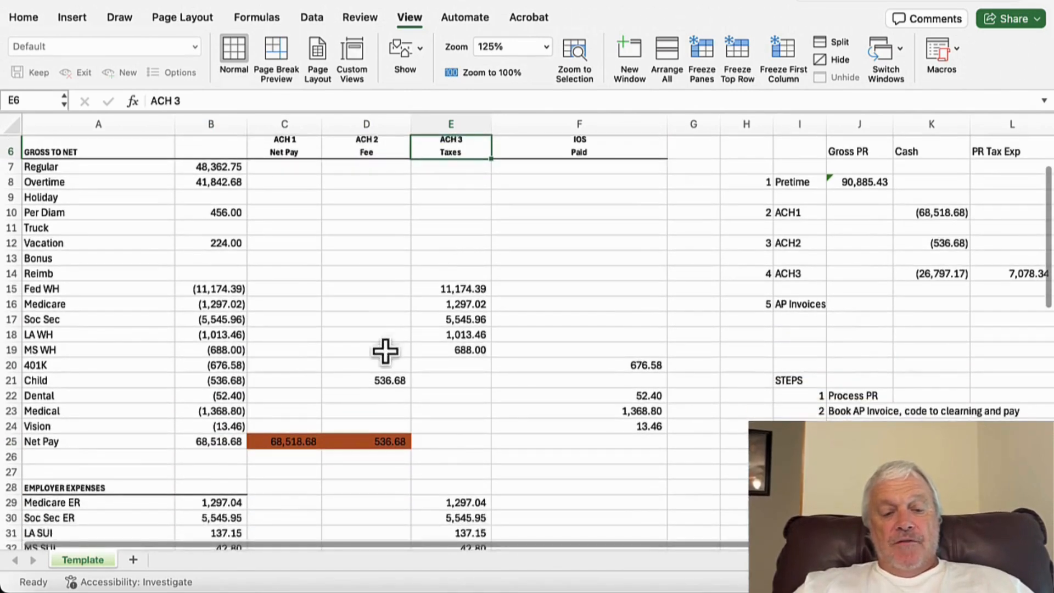
left_click(294, 441)
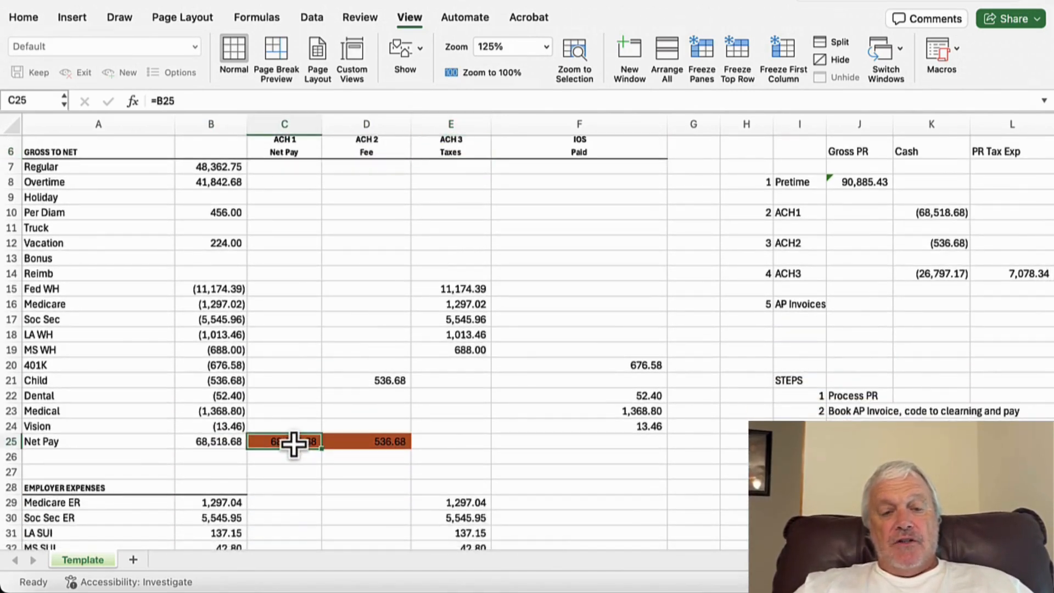
left_click(229, 443)
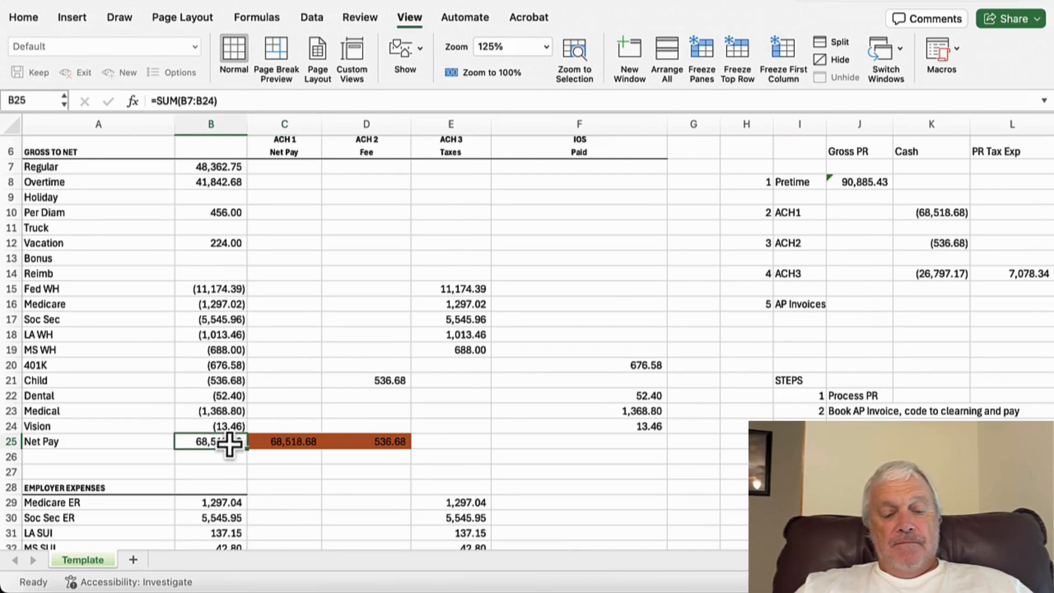
left_click(366, 453)
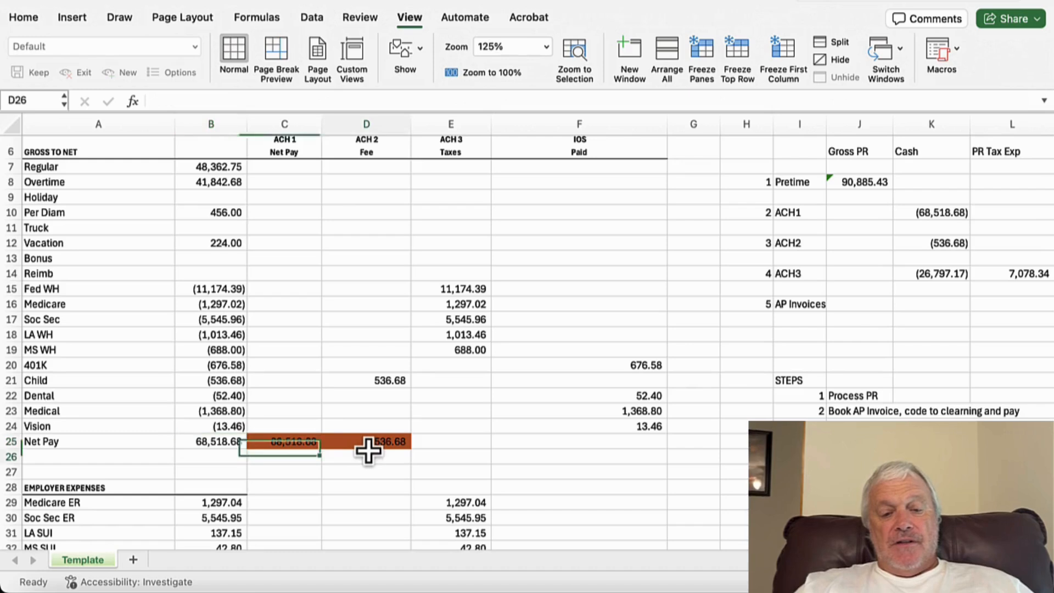
left_click(377, 441)
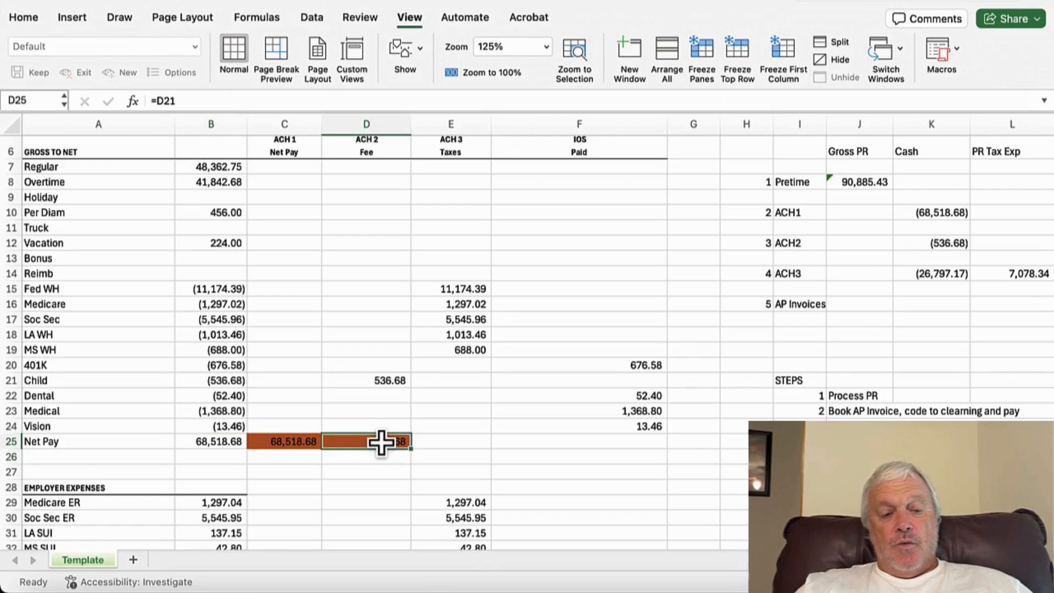
left_click(393, 381)
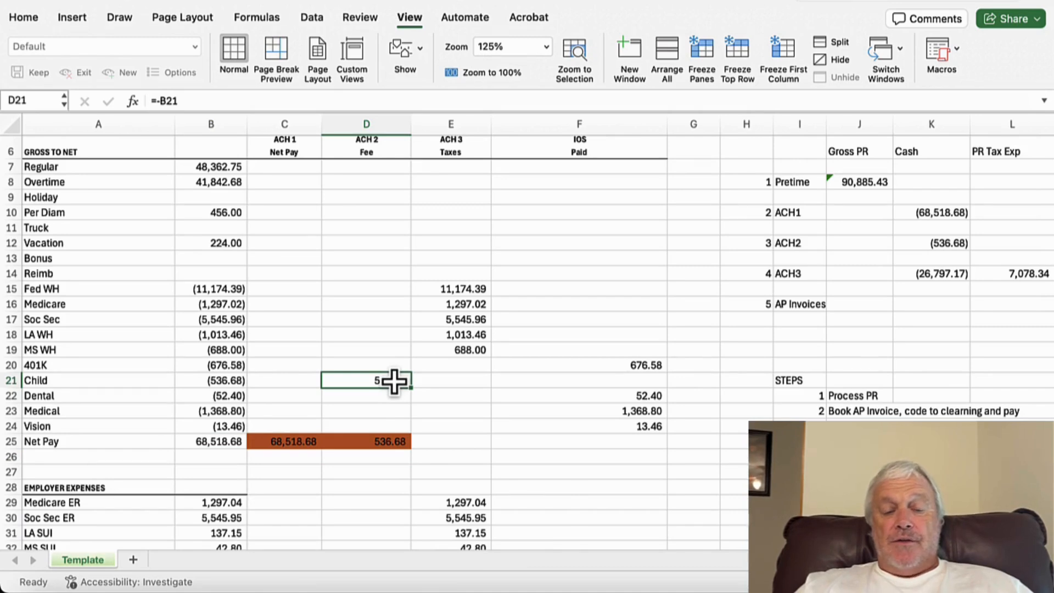
scroll(394, 381, "down", 4)
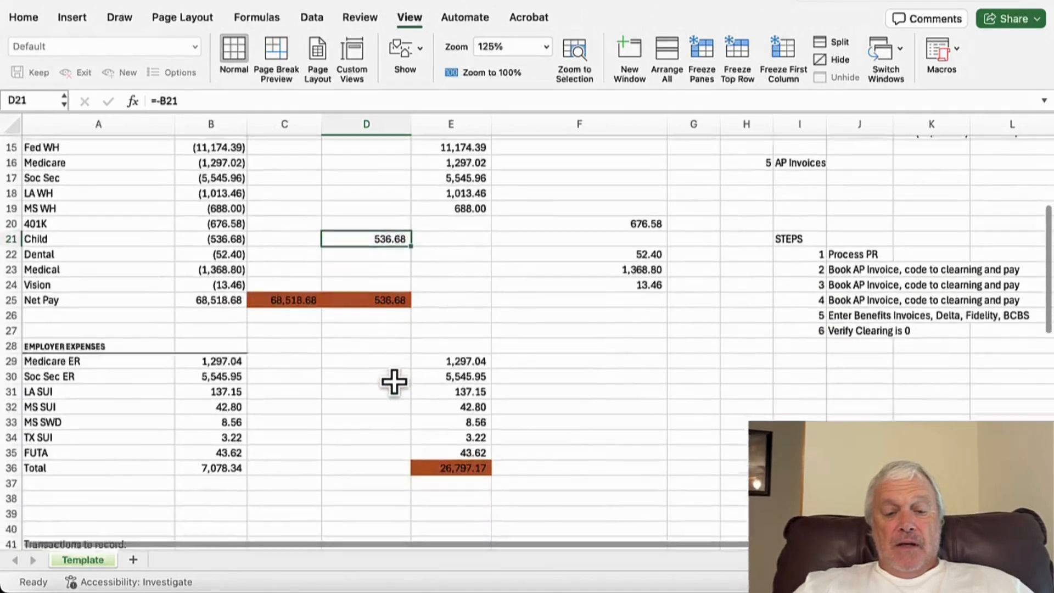
left_click(454, 428)
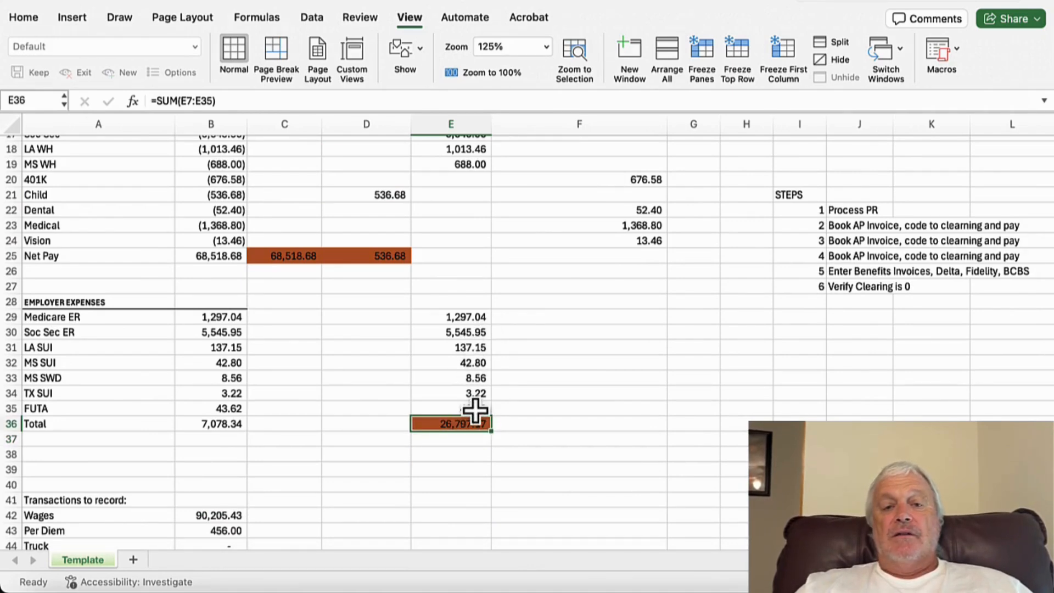
scroll(475, 411, "up", 5)
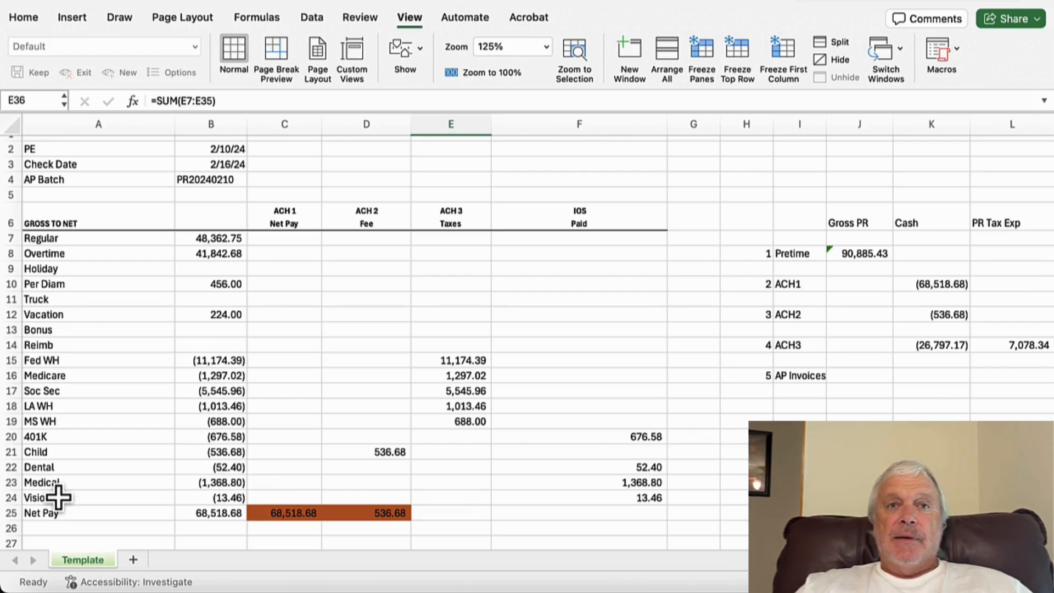
Step: Inspect the IOS Paid column formulas for the 401K, dental, medical and vision deductions
scroll(59, 498, "down", 2)
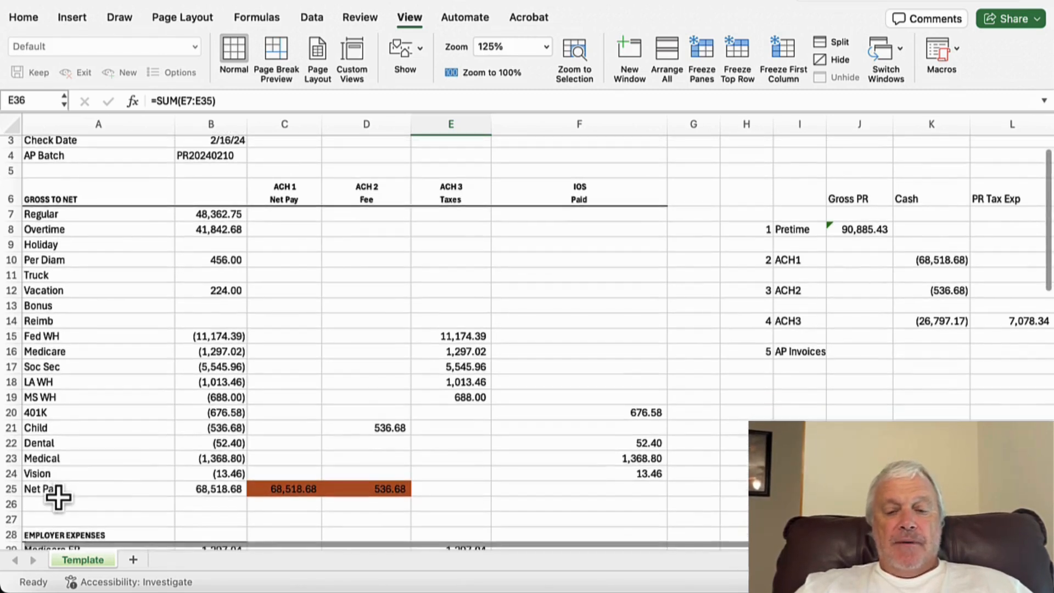
left_click(637, 413)
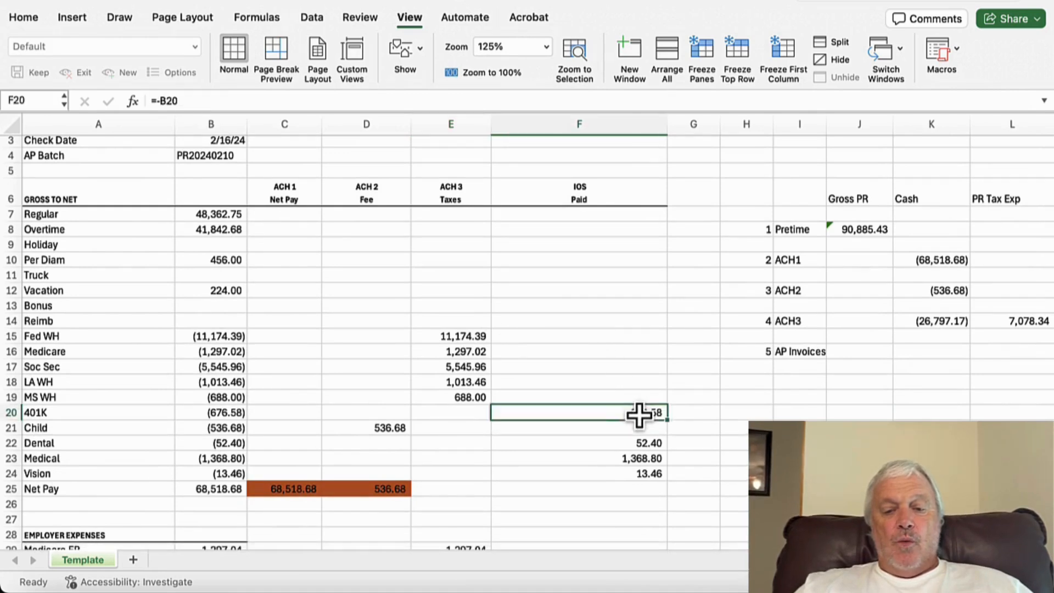
left_click(659, 442)
left_click(656, 457)
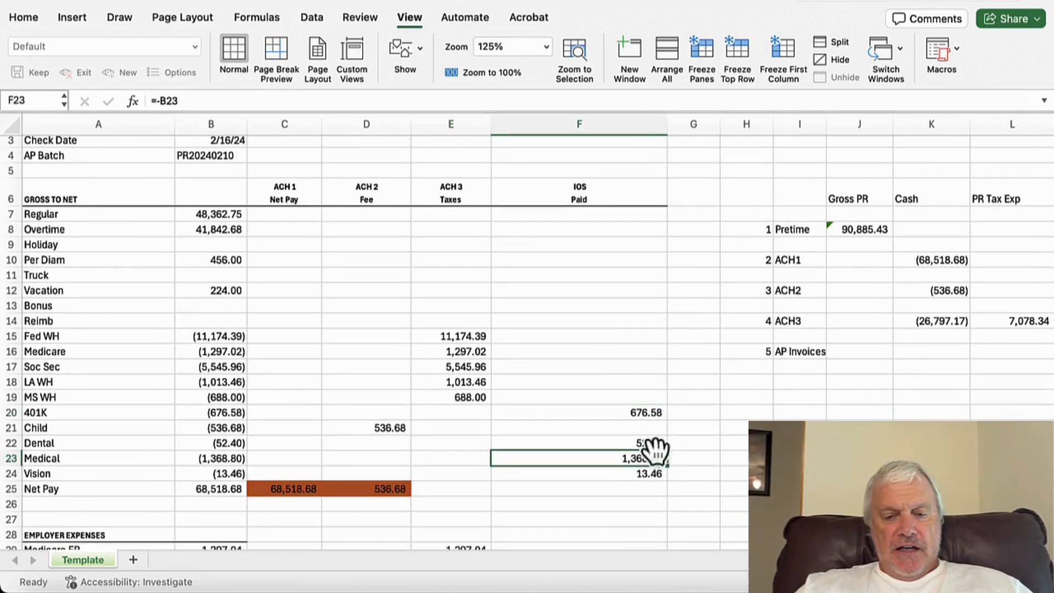
left_click(656, 413)
left_click(650, 442)
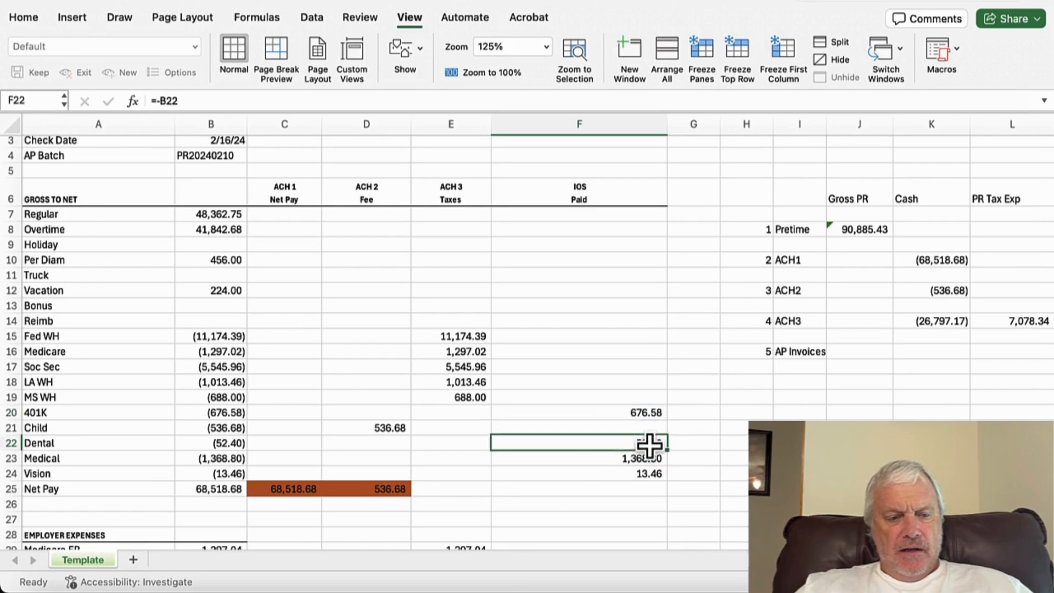
left_click(647, 462)
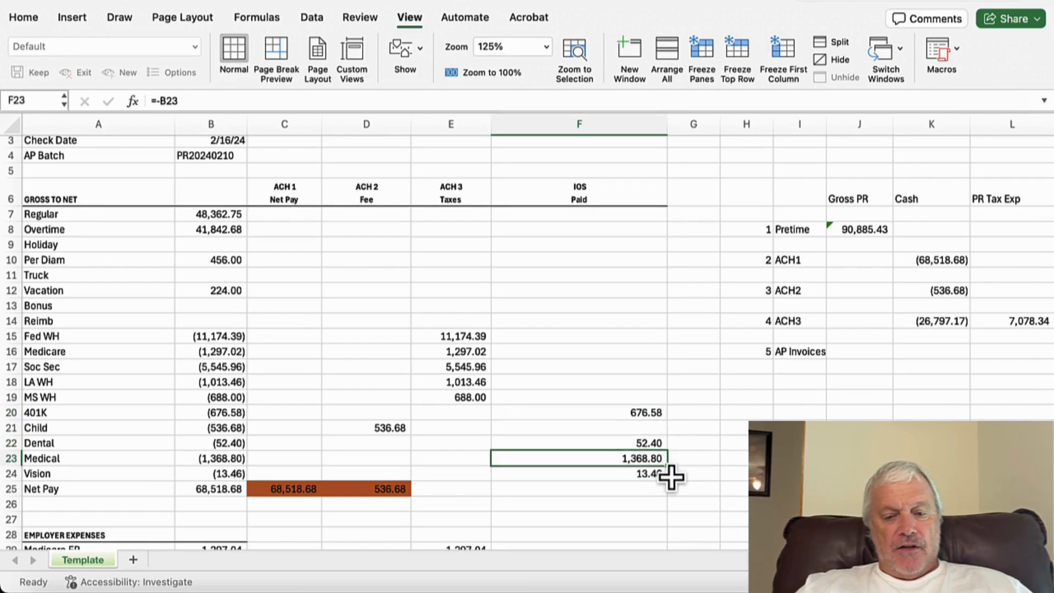
left_click(654, 474)
scroll(696, 469, "down", 1)
scroll(696, 470, "down", 10)
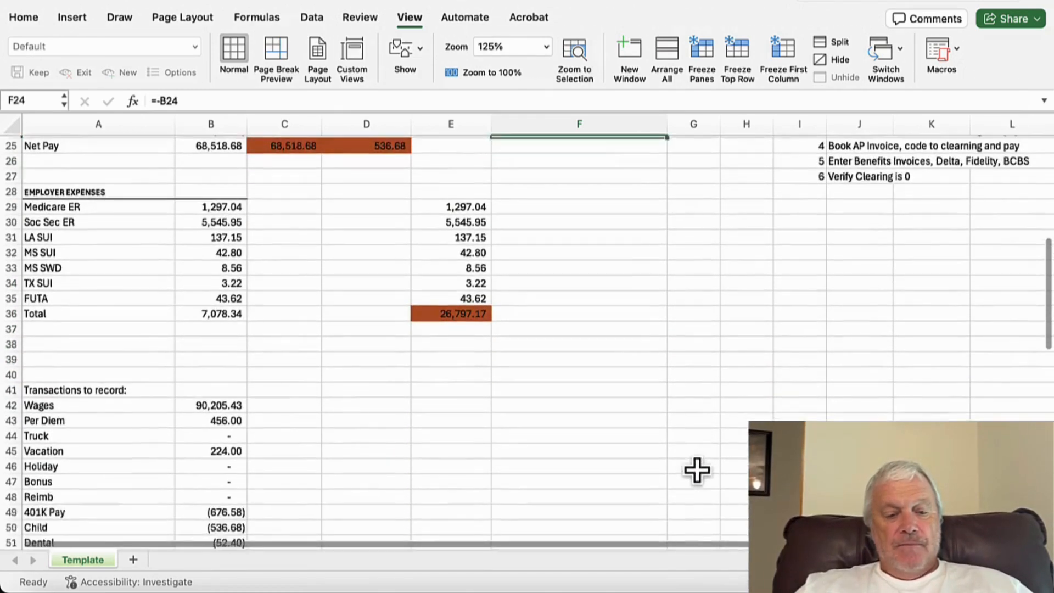
scroll(696, 469, "up", 12)
scroll(697, 471, "down", 1)
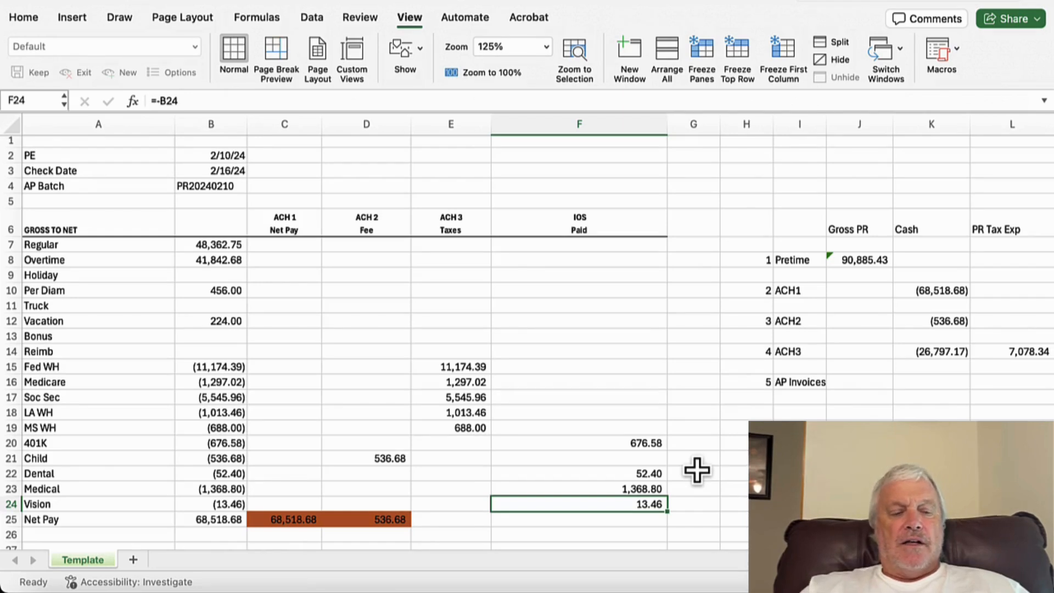
Step: Review the gross earnings entries, then examine the clearing reconciliation table to the right of the sheet
left_click(234, 261)
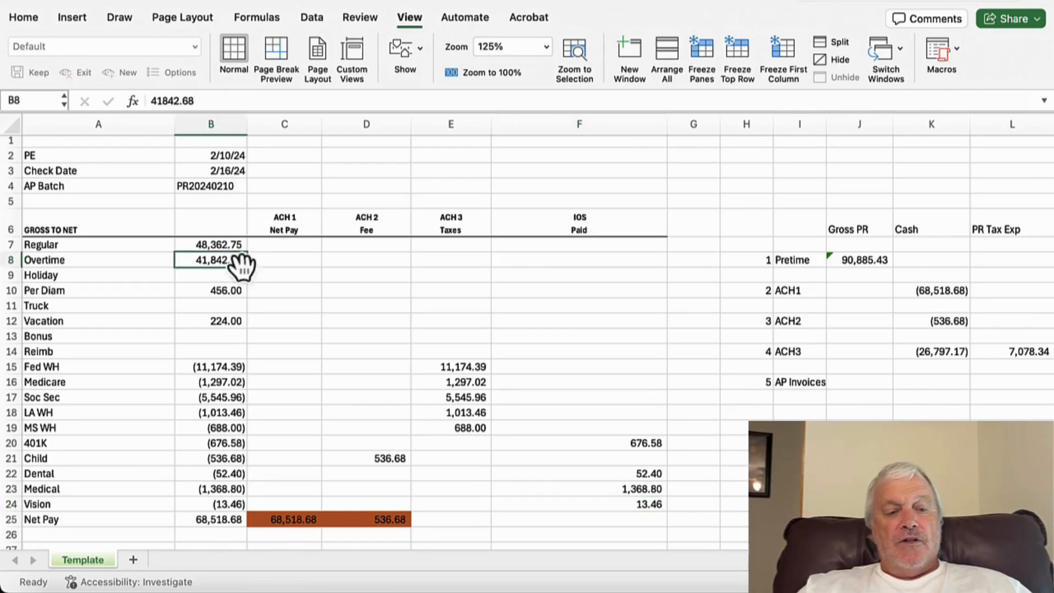
left_click(228, 290)
left_click(234, 322)
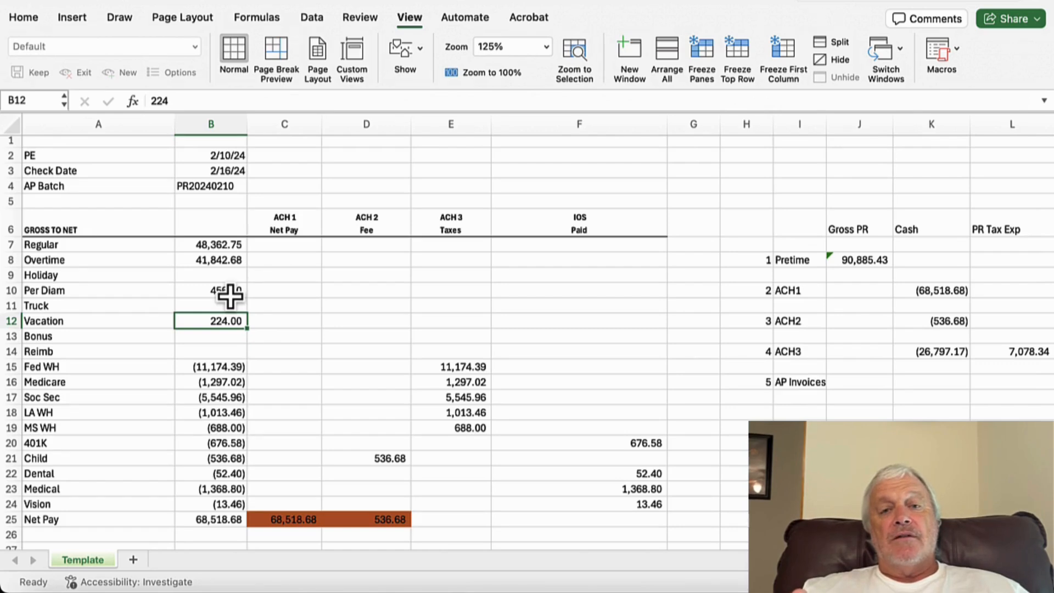
scroll(446, 332, "right", 5)
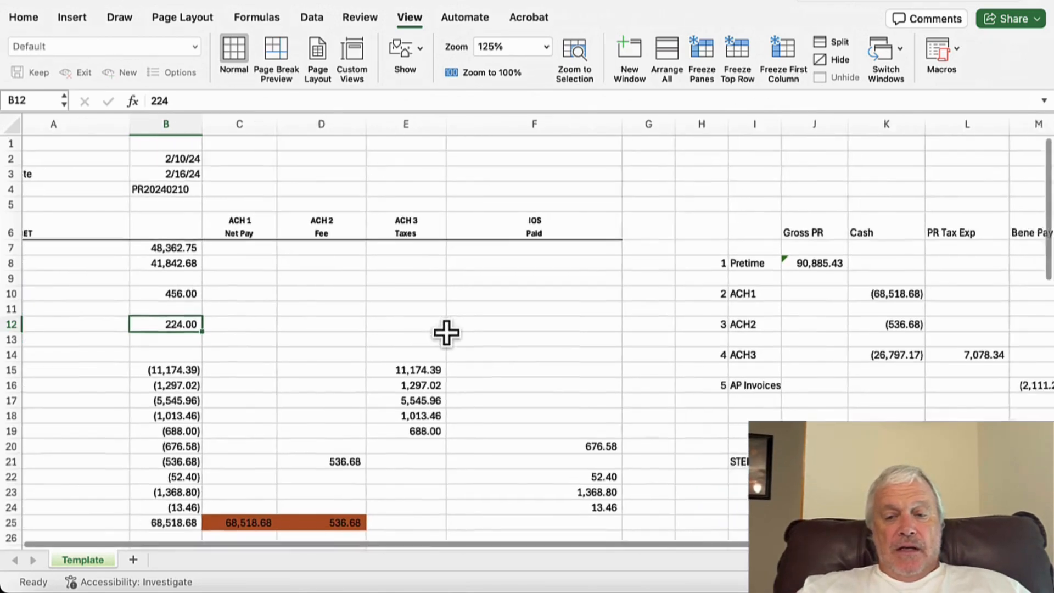
scroll(446, 332, "right", 10)
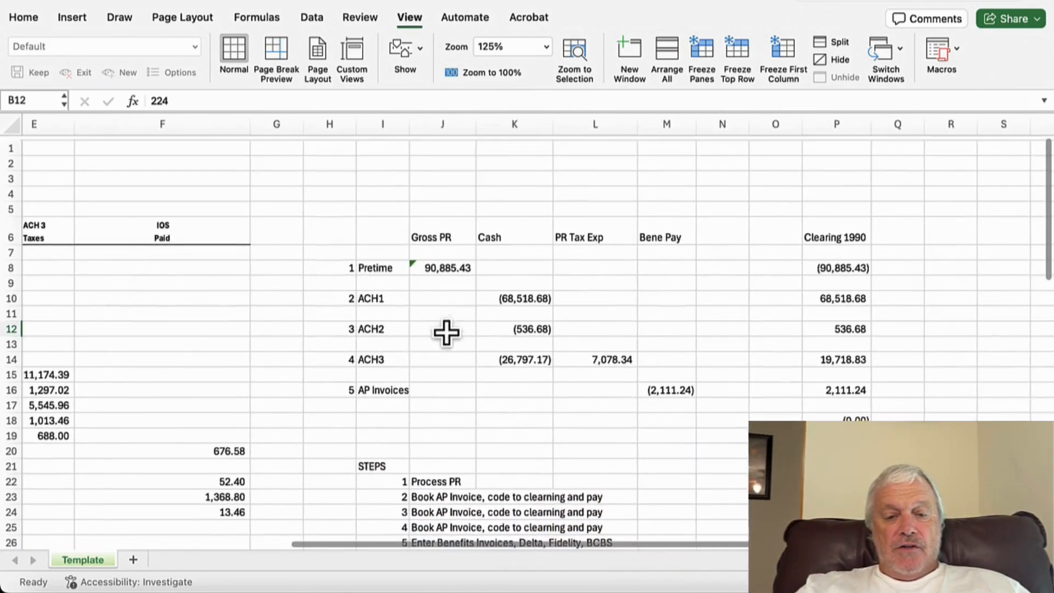
left_click(359, 266)
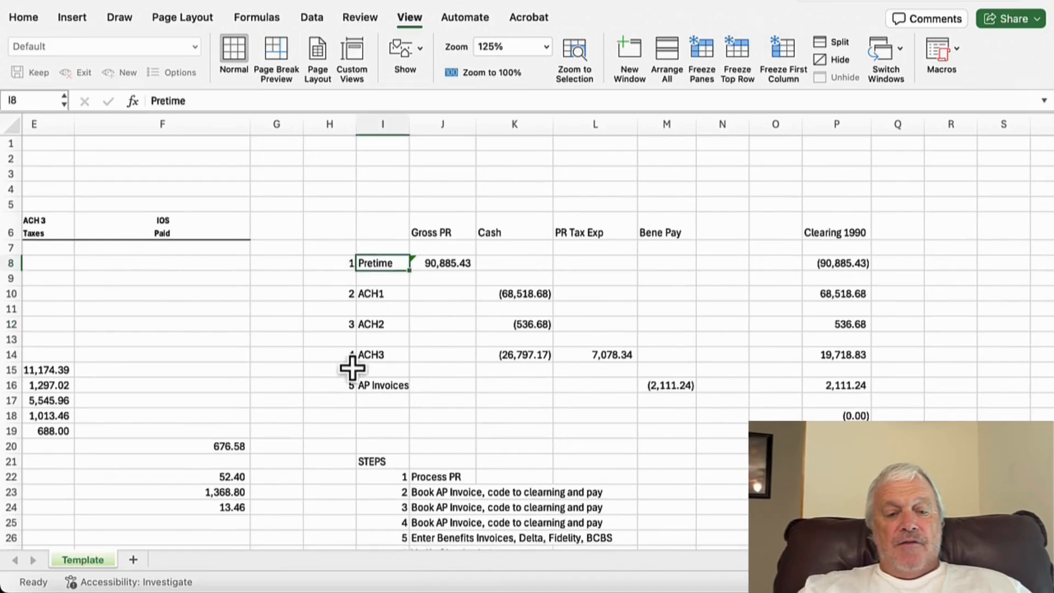
Step: Examine the Pretime row's gross payroll formula and its matching Clearing 1990 entry in the reconciliation table
left_click(354, 388)
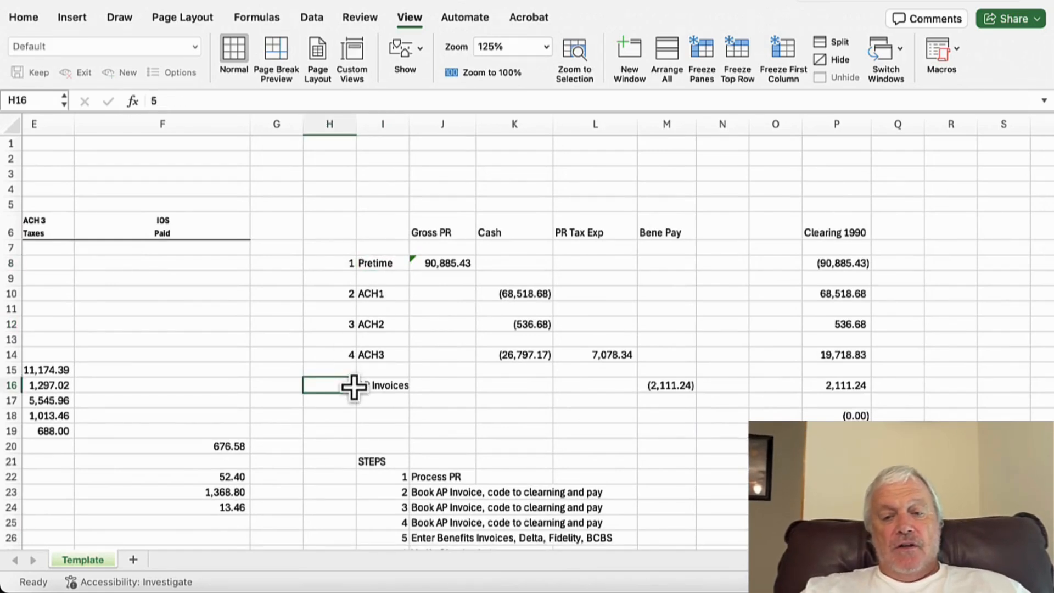
left_click(381, 265)
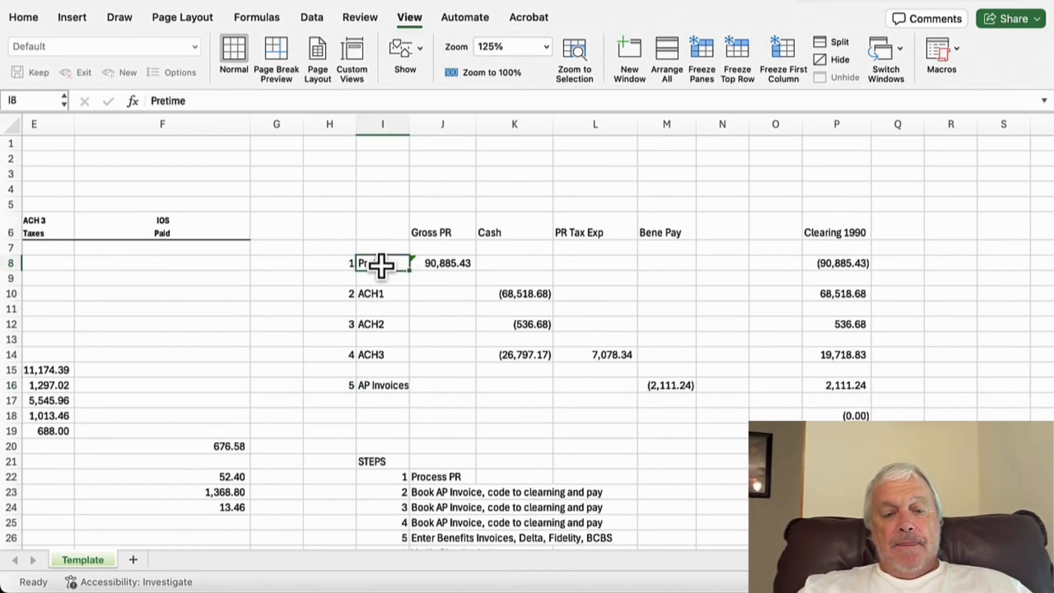
left_click(442, 266)
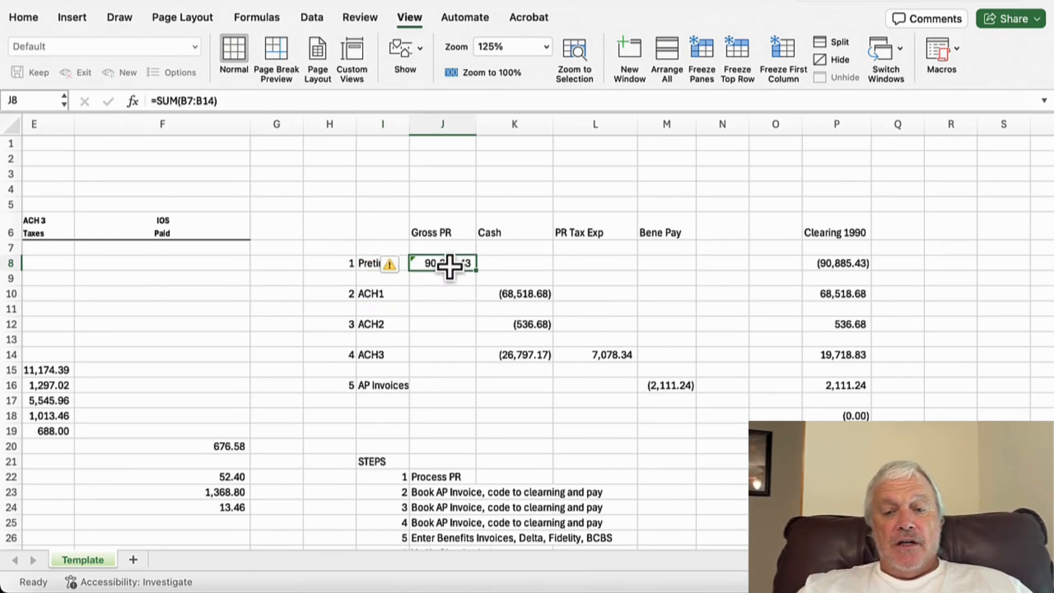
left_click(835, 265)
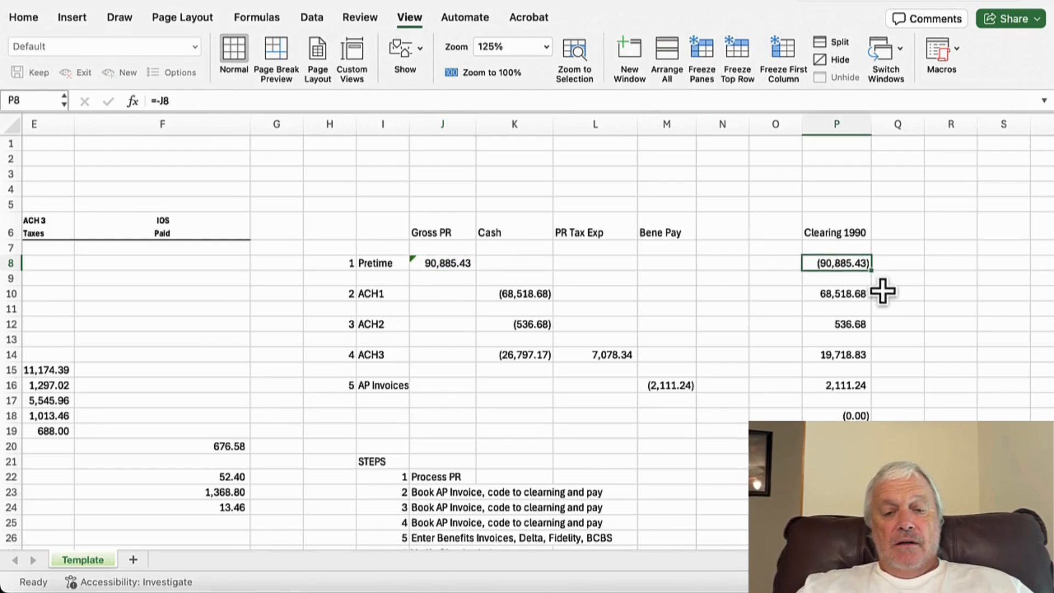
Step: Examine the cash, PR tax expense and clearing formulas for the ACH1, ACH2 and ACH3 reconciliation rows
left_click(536, 295)
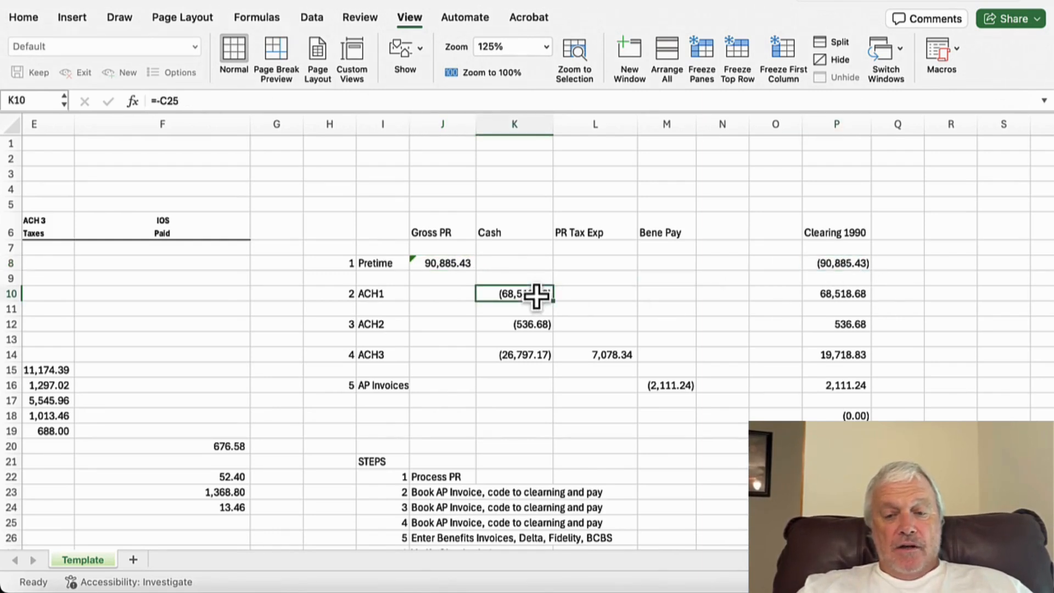
left_click(861, 298)
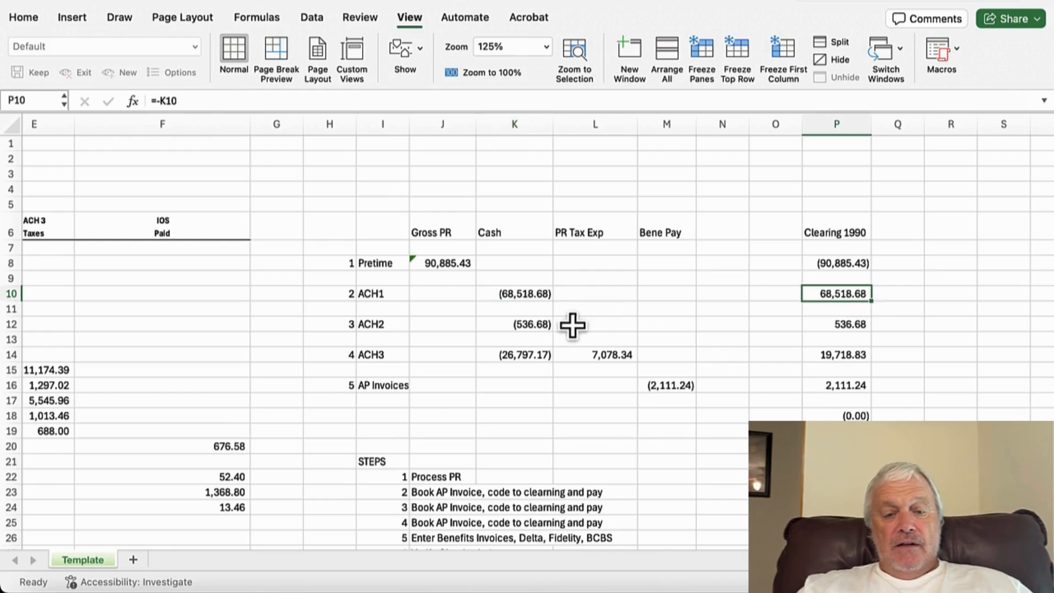
left_click(544, 325)
left_click(822, 326)
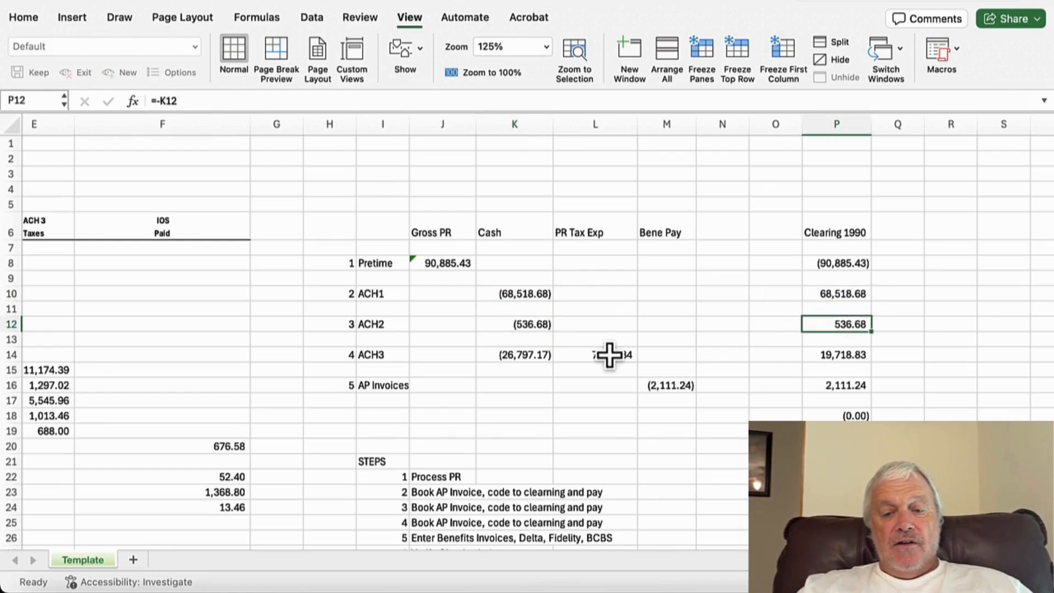
left_click(535, 355)
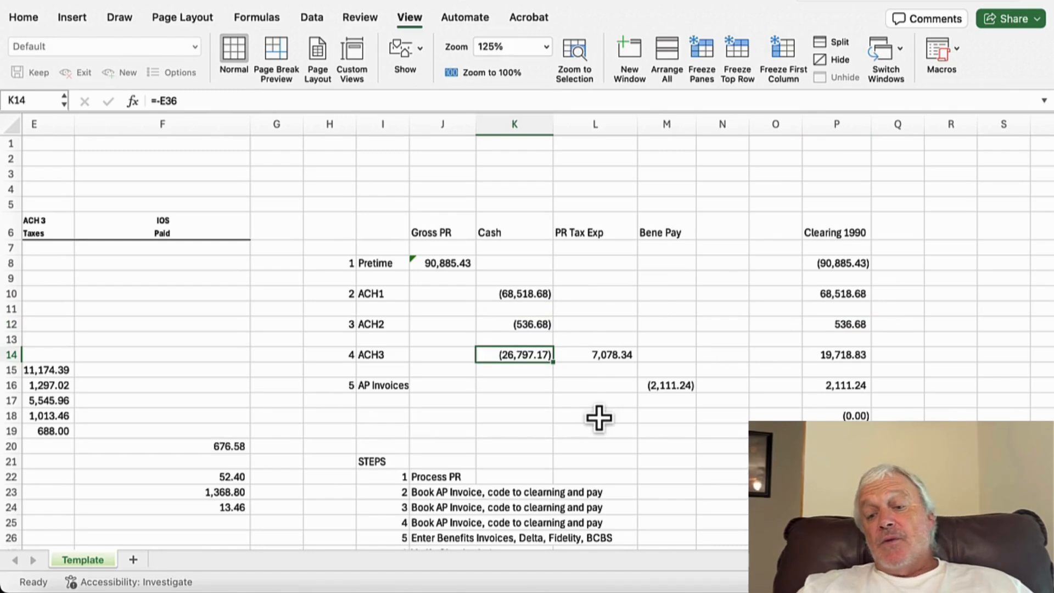
left_click(613, 356)
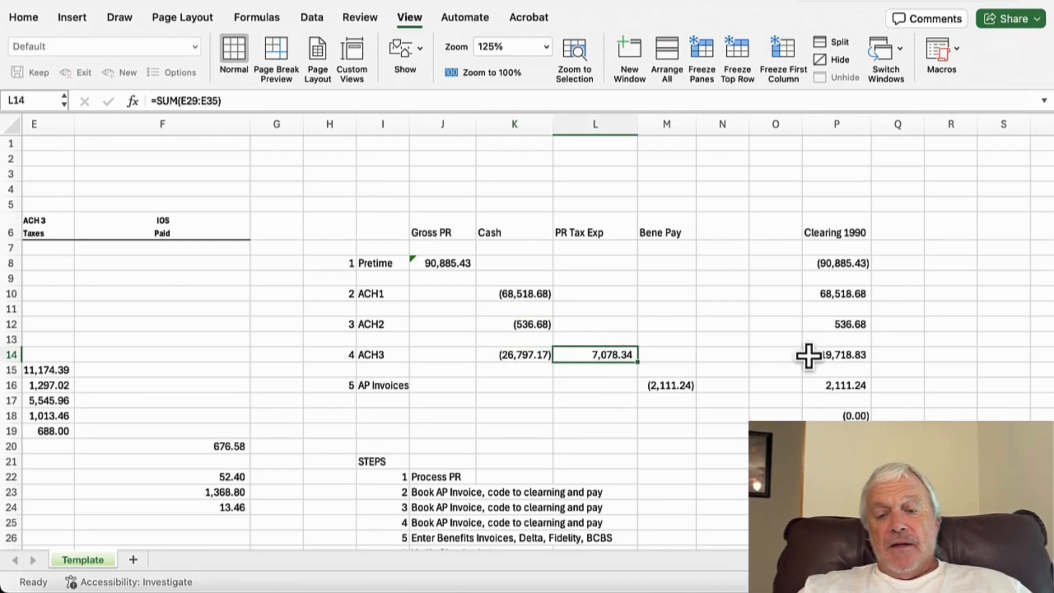
left_click(851, 356)
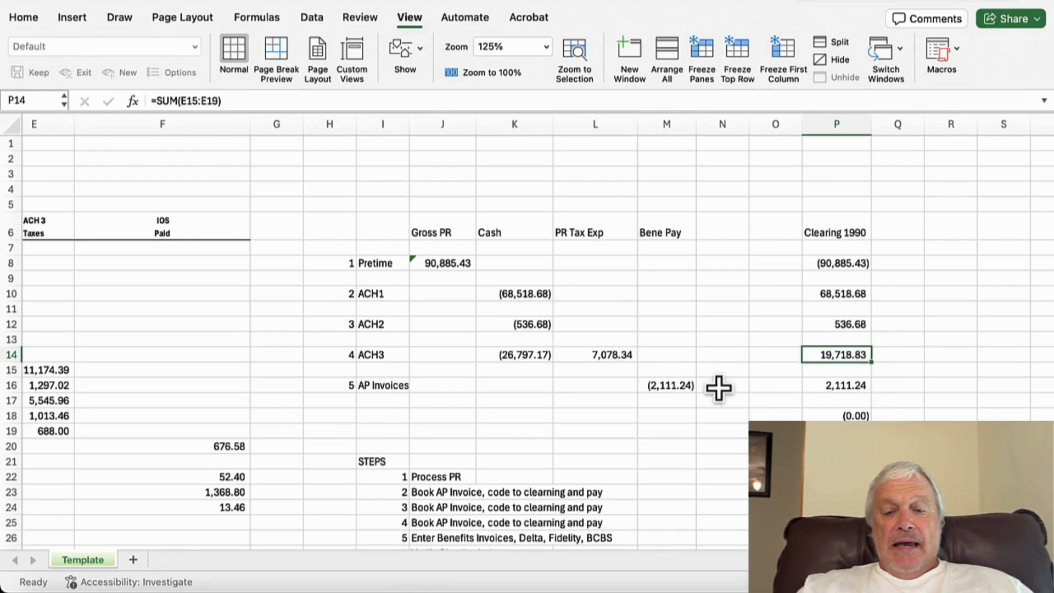
Step: Examine the AP Invoices bene pay formula, its clearing entry and the Clearing 1990 total formula
left_click(683, 387)
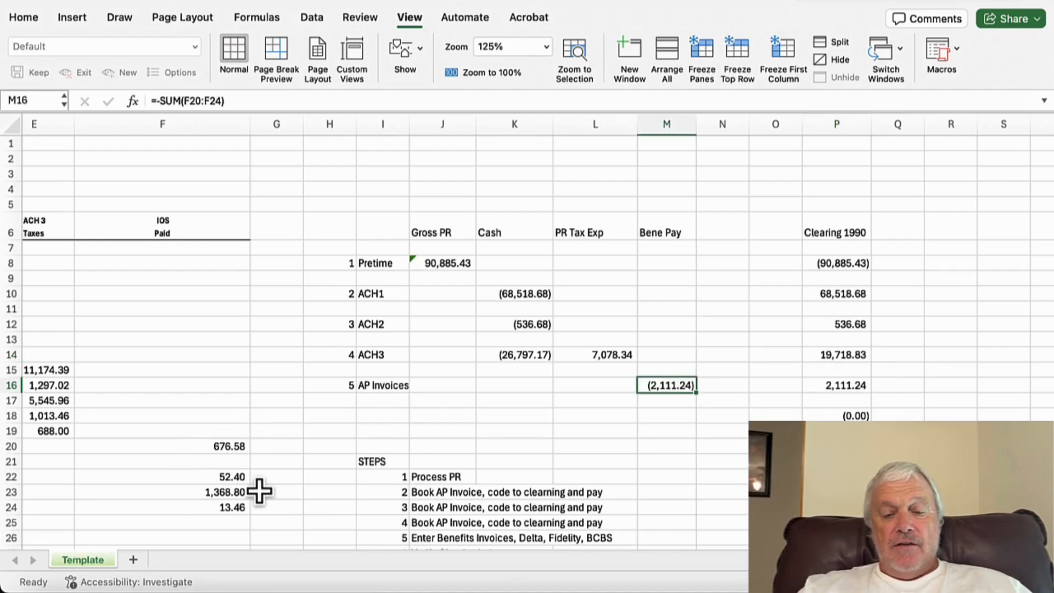
left_click(851, 387)
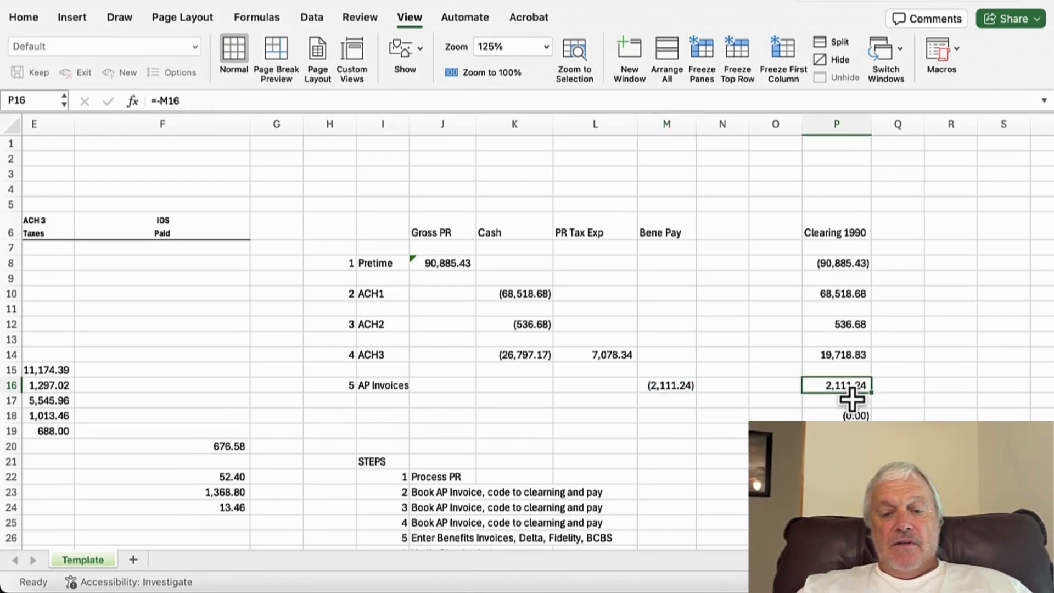
left_click(851, 416)
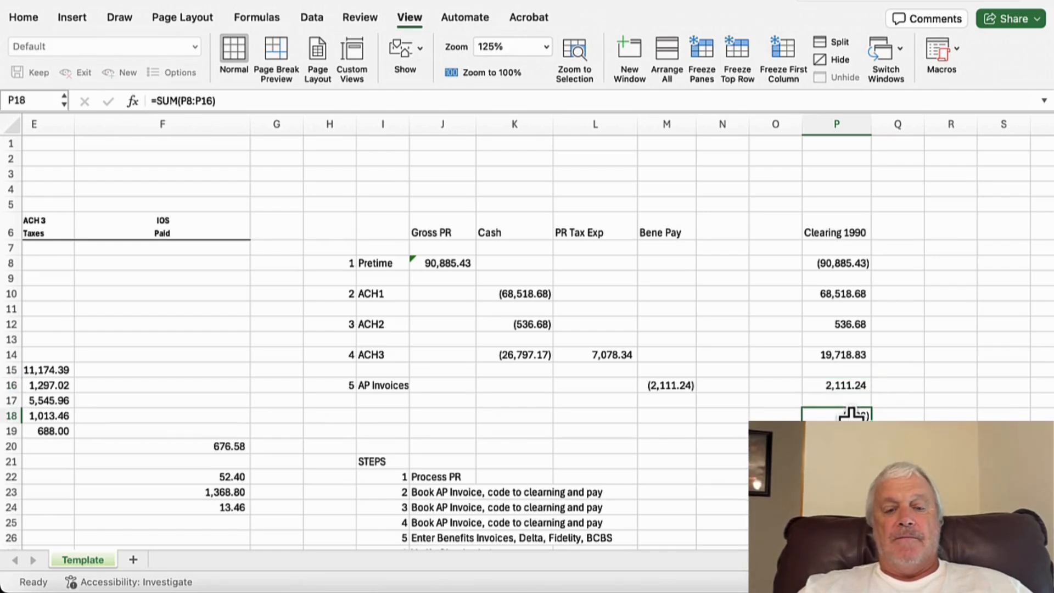
Step: Review the numbered STEPS list below the table, matching each step to its reconciliation row and the clearing total
scroll(851, 416, "down", 4)
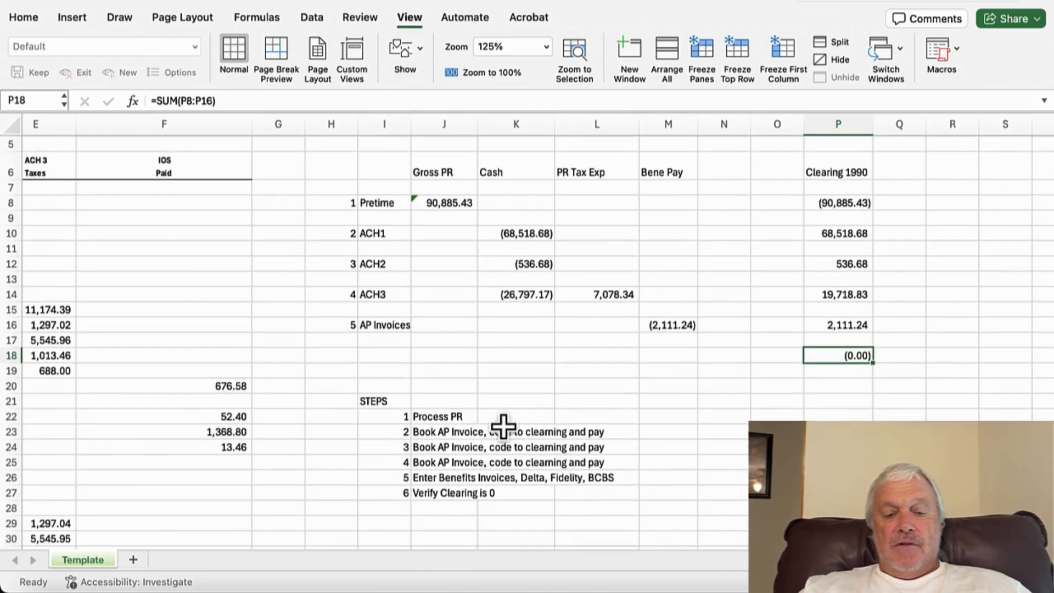
left_click(405, 417)
left_click(433, 419)
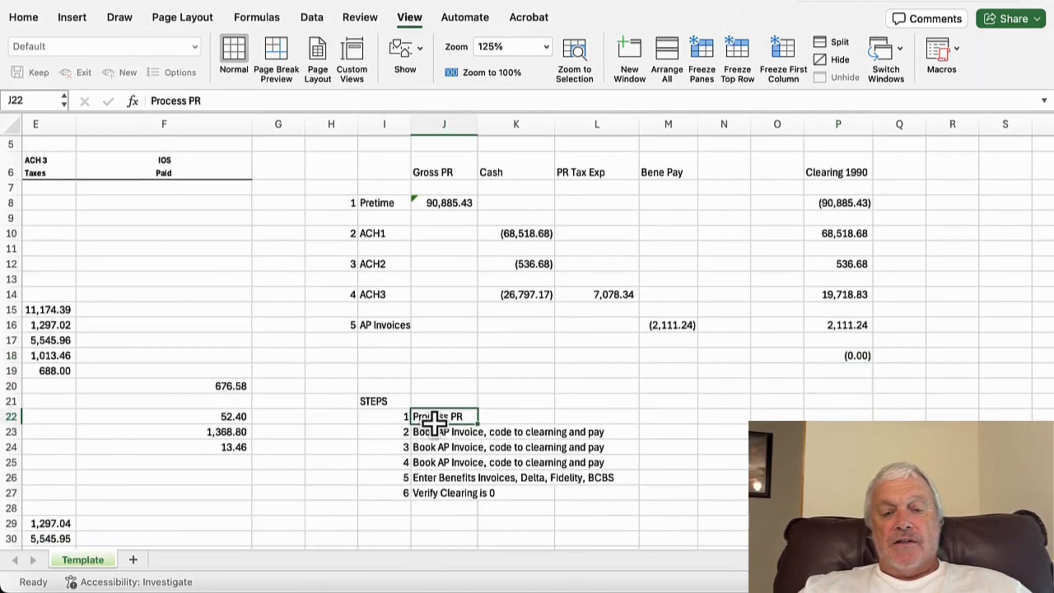
left_click(347, 205)
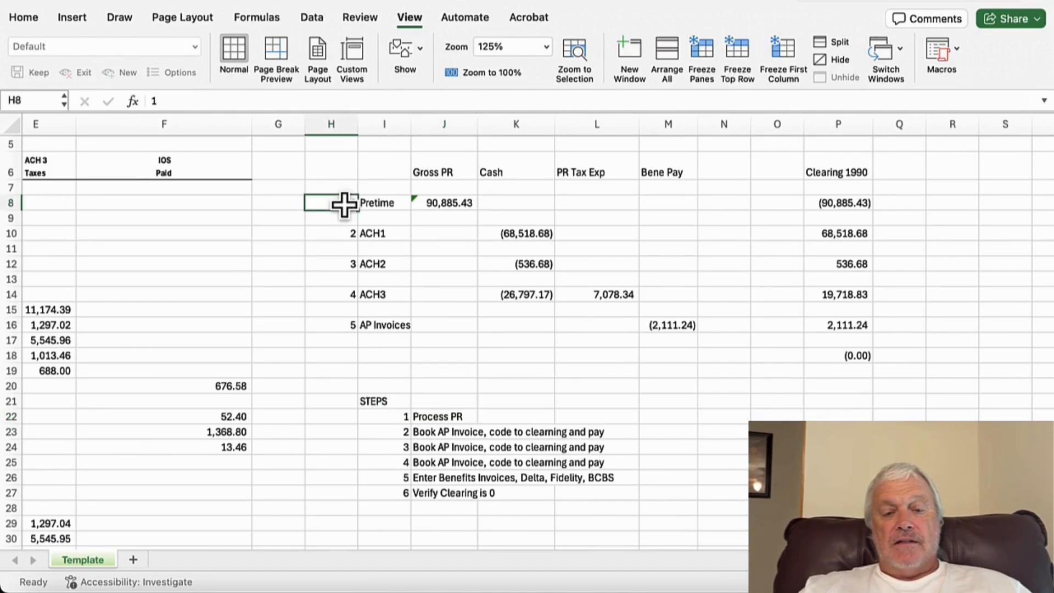
left_click(400, 432)
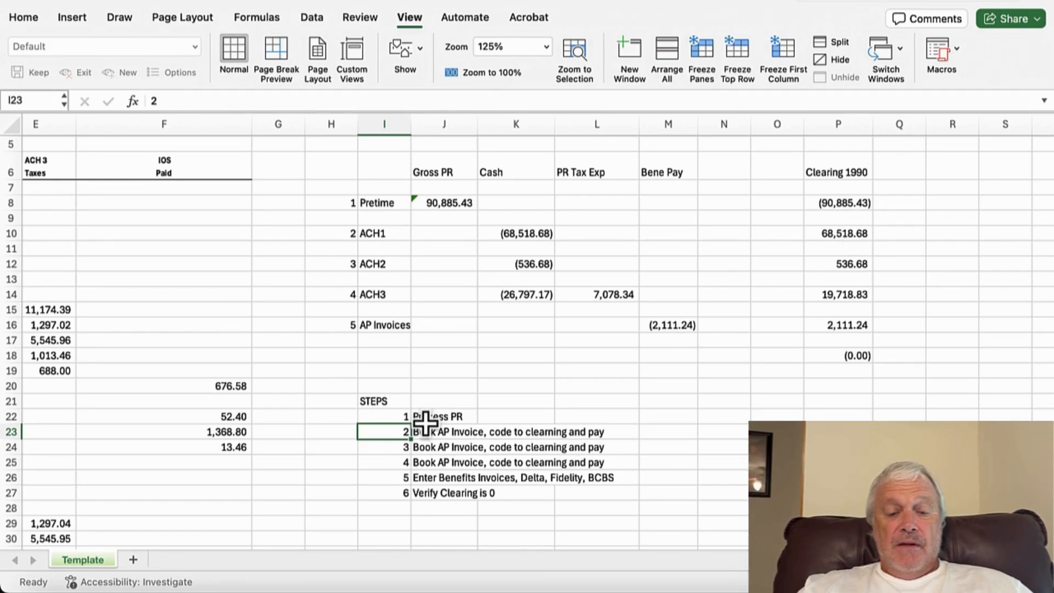
left_click(404, 449)
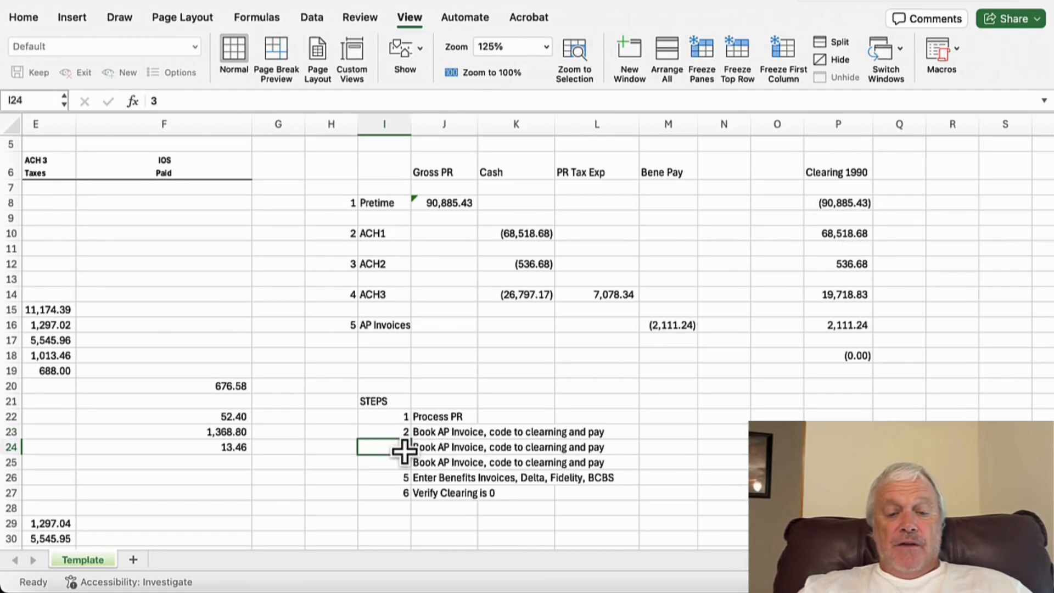
left_click(381, 268)
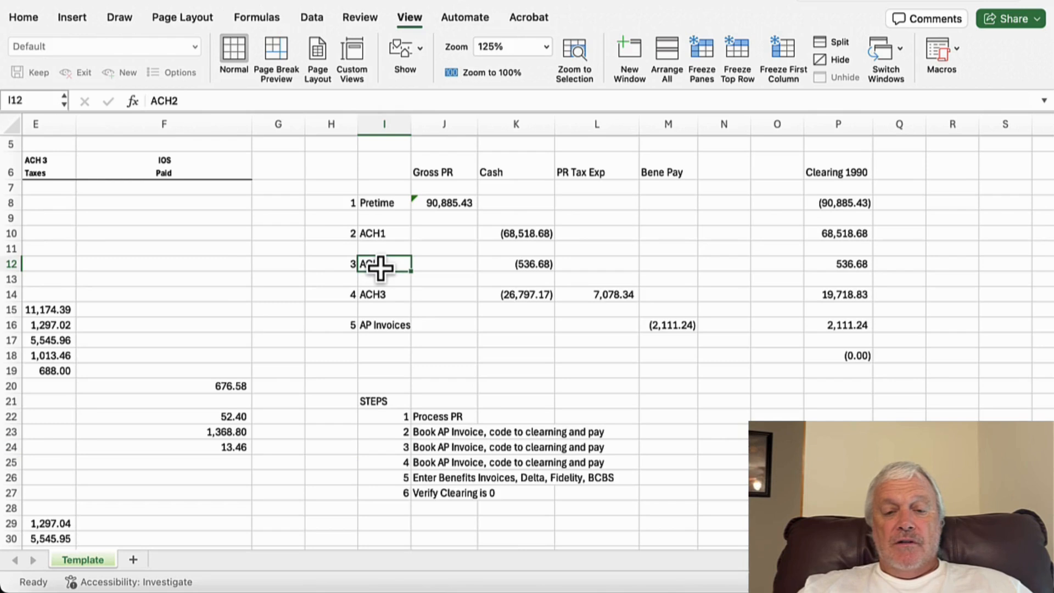
left_click(402, 467)
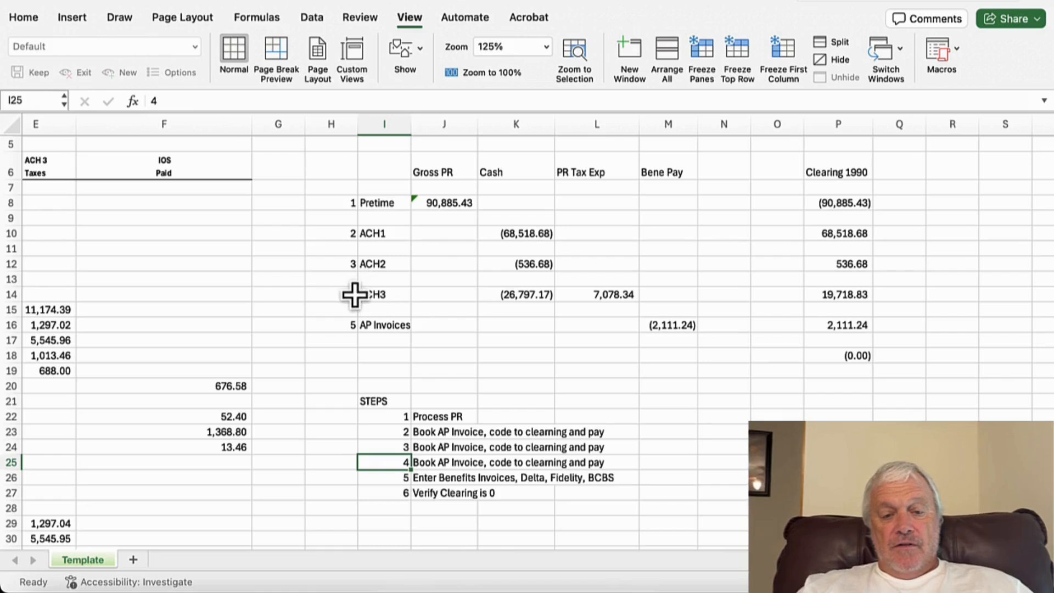
left_click(847, 299)
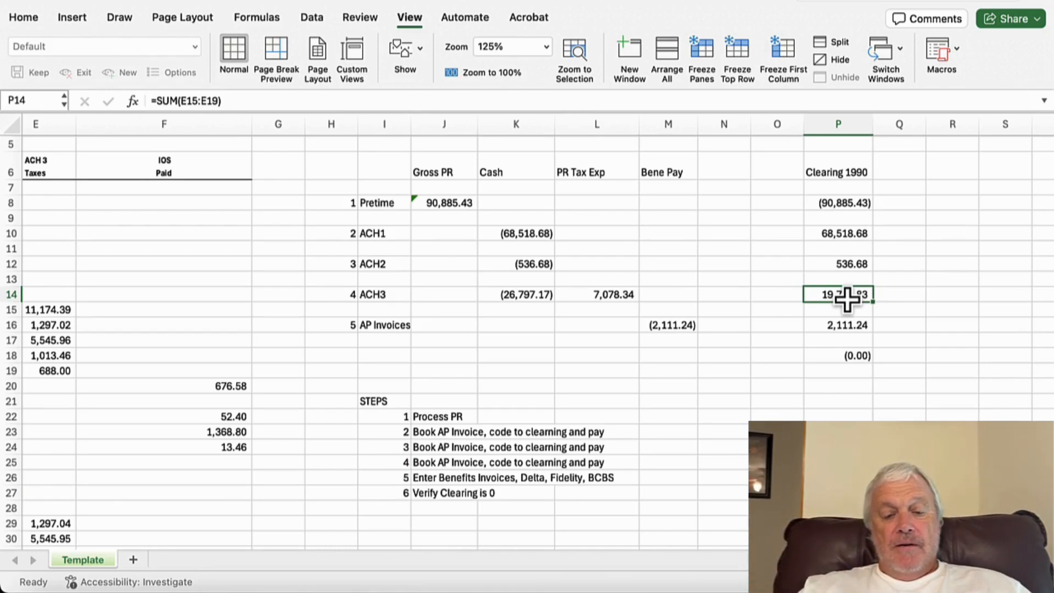
left_click(427, 480)
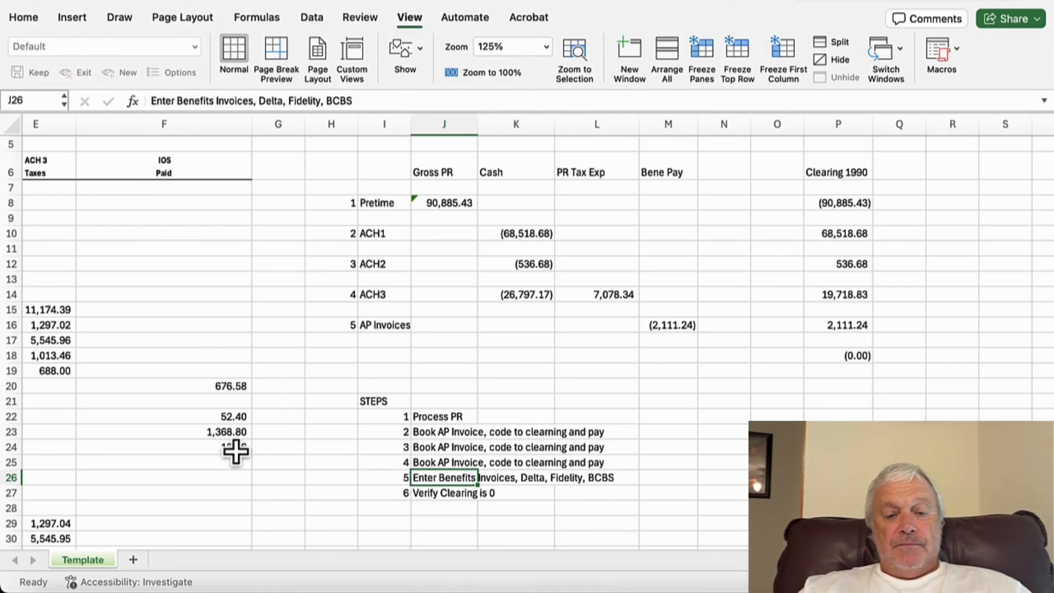
left_click(853, 328)
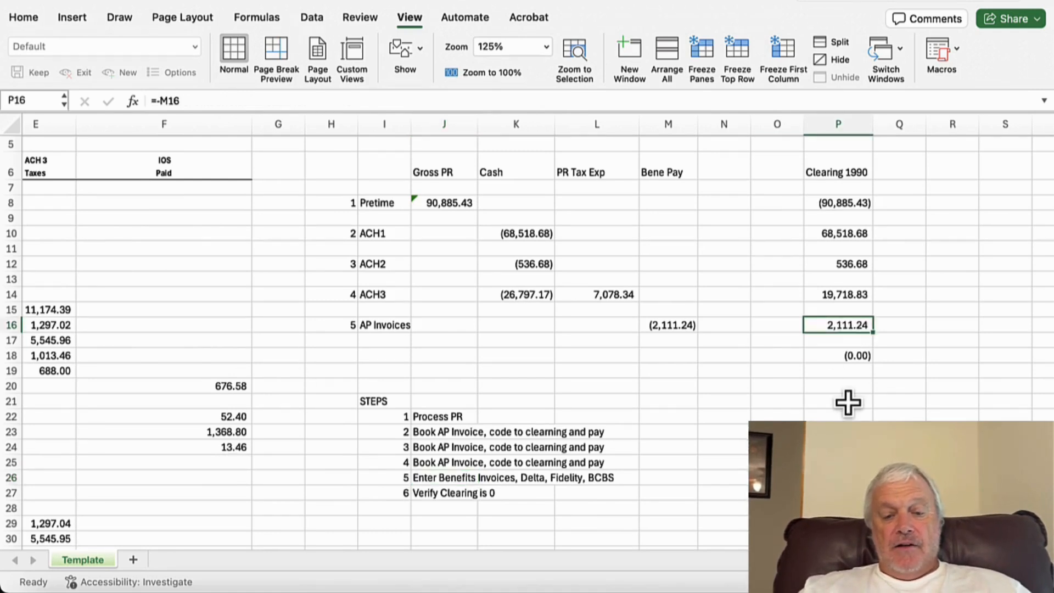
left_click(402, 497)
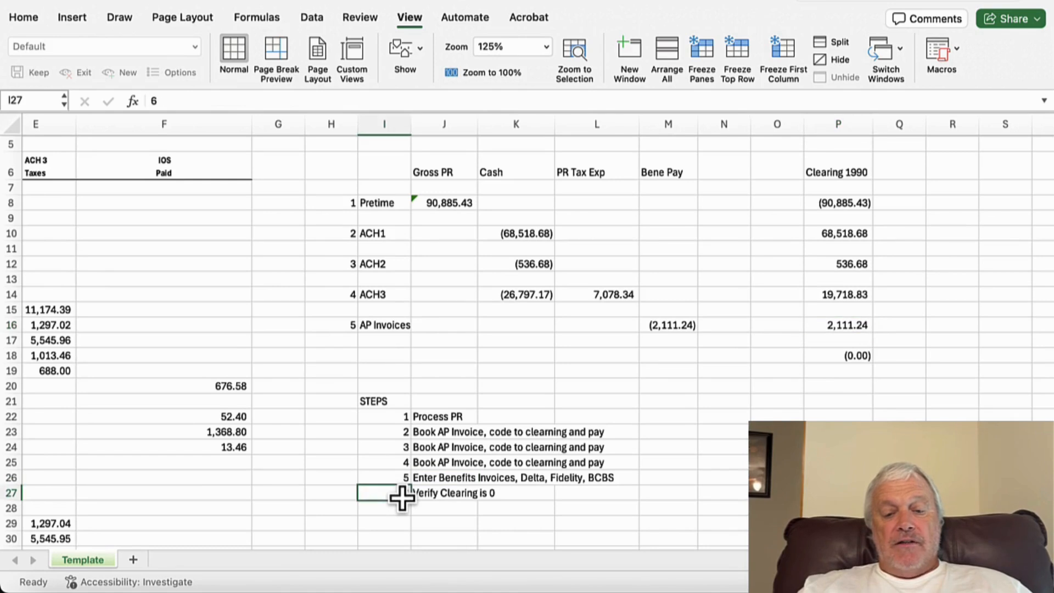
left_click(855, 356)
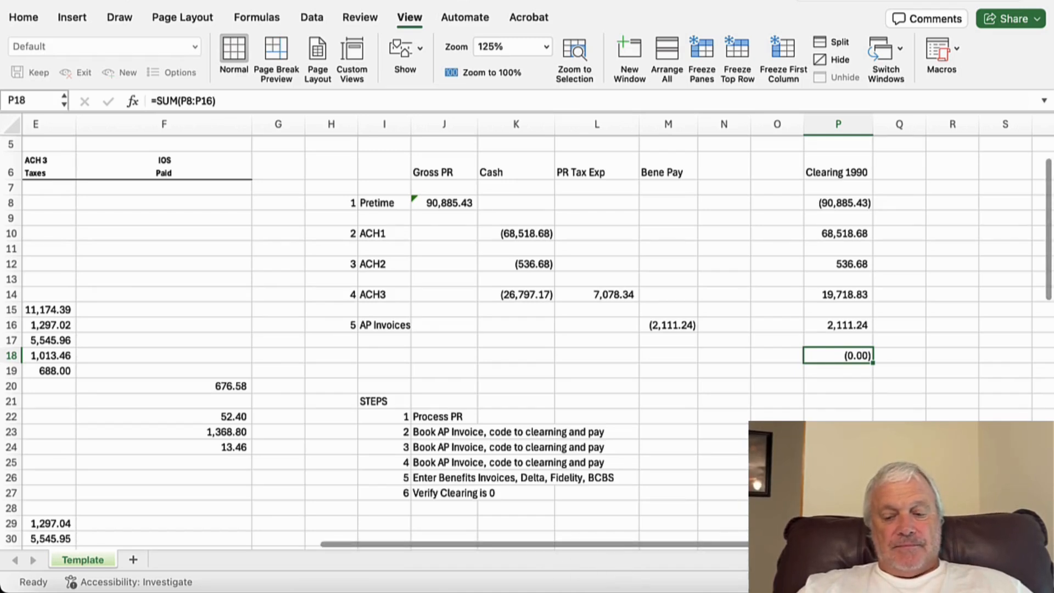
right_click(962, 588)
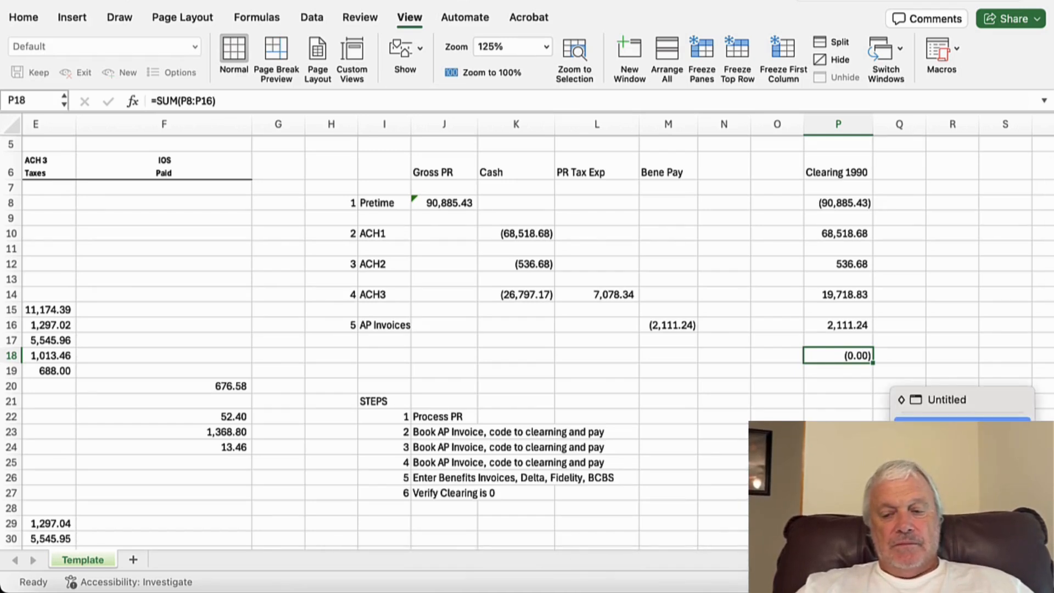